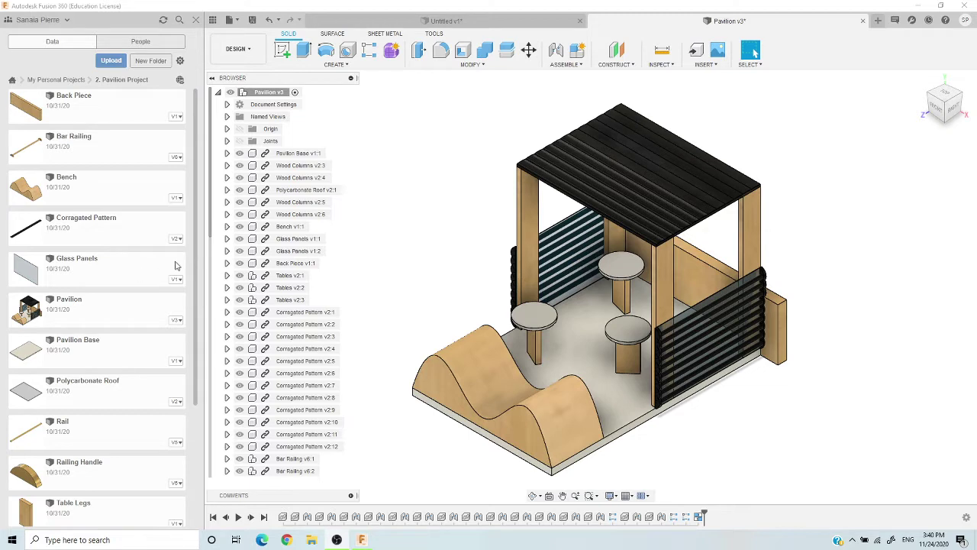
# Step: Look through the 2. Pavilion Project files and view the pavilion from the front and from the home view
pyautogui.scroll(-5, 183, 229)
pyautogui.scroll(5, 191, 199)
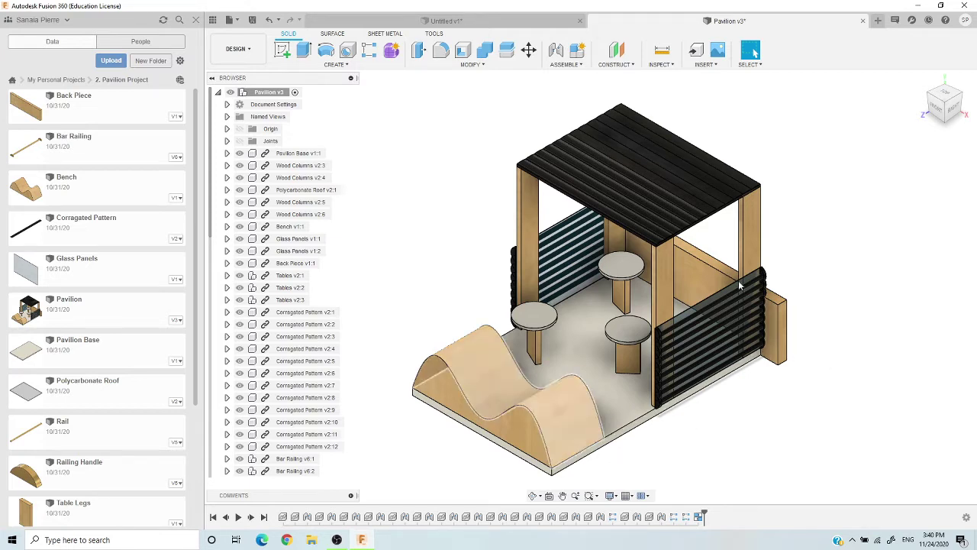
pyautogui.click(939, 110)
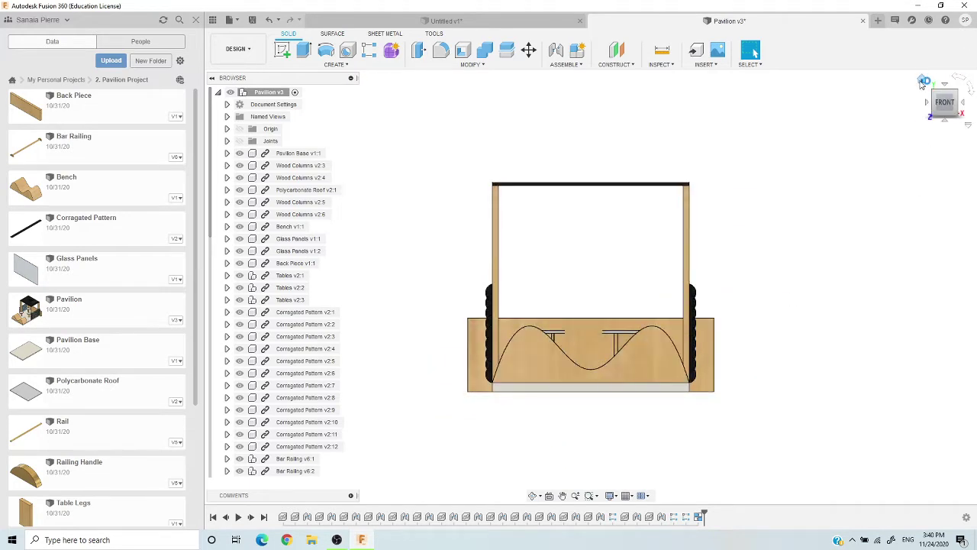
pyautogui.press('F6')
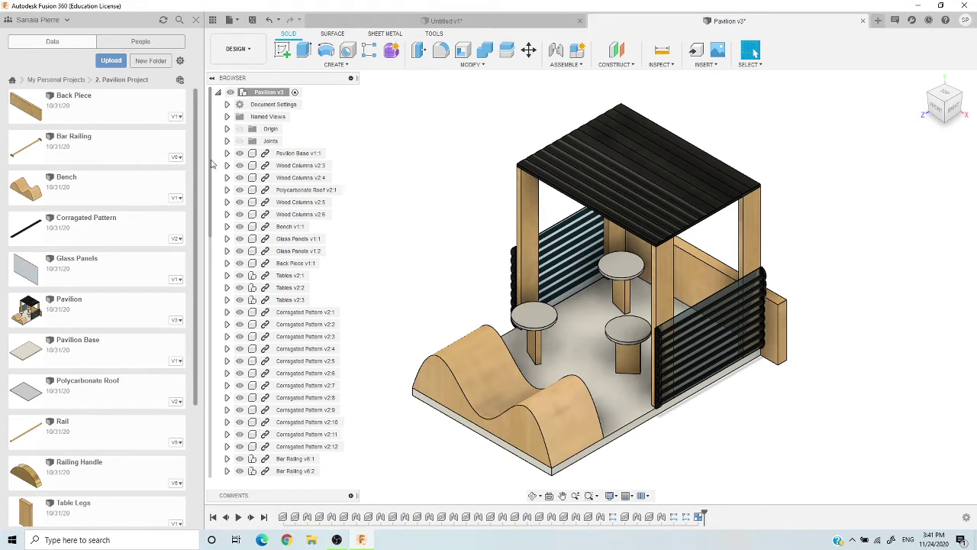
pyautogui.scroll(-3, 188, 228)
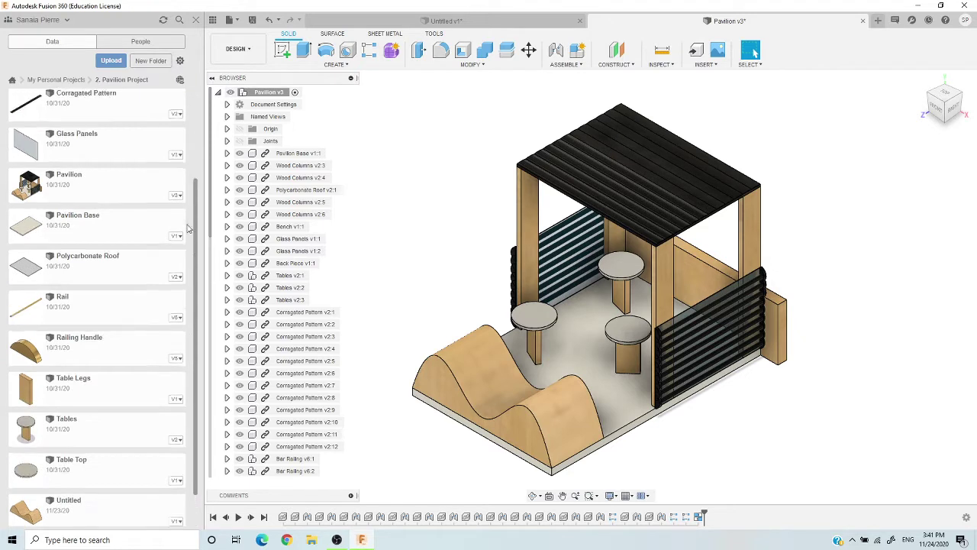
pyautogui.scroll(3, 188, 228)
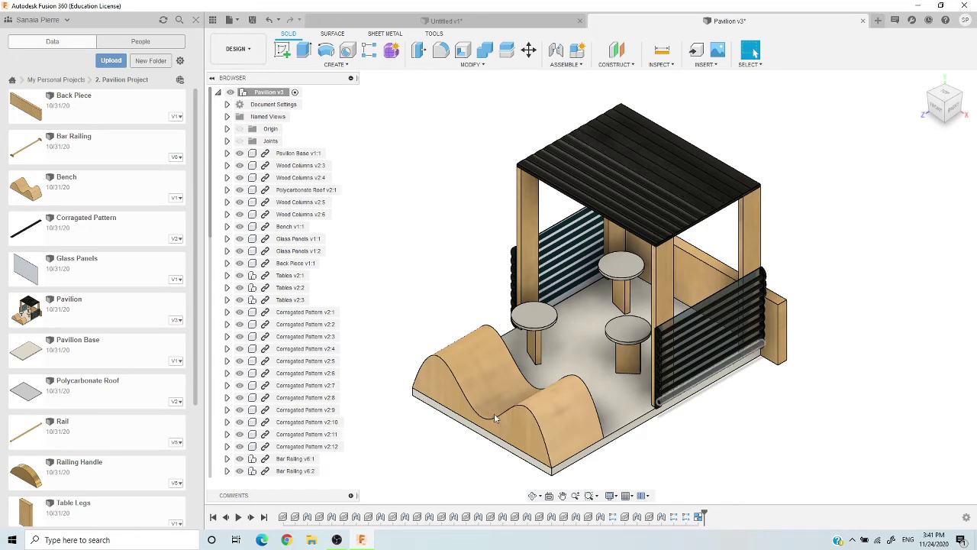
# Step: Browse the list of all projects, return to 2. Pavilion Project under My Personal Projects and look through its contents
pyautogui.click(12, 79)
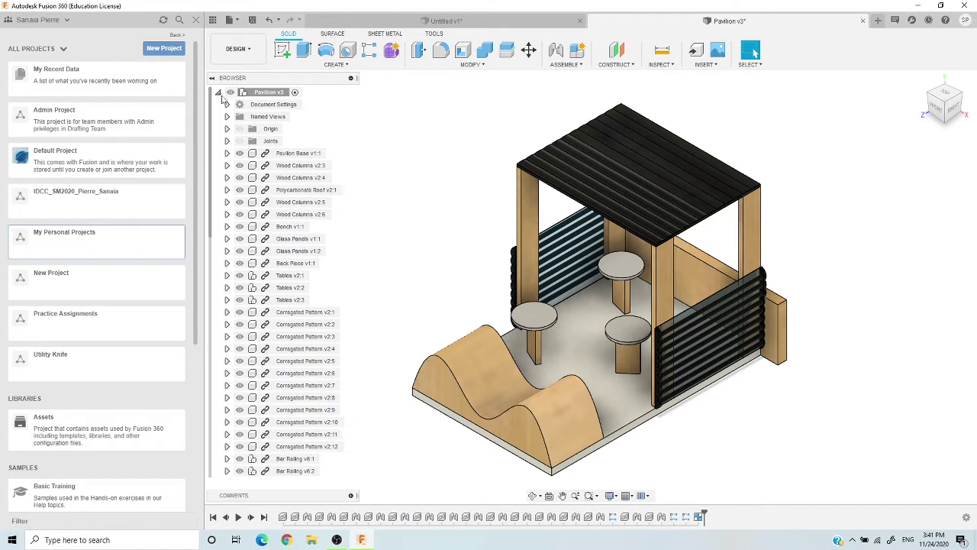
pyautogui.scroll(-3, 182, 229)
pyautogui.scroll(5, 180, 256)
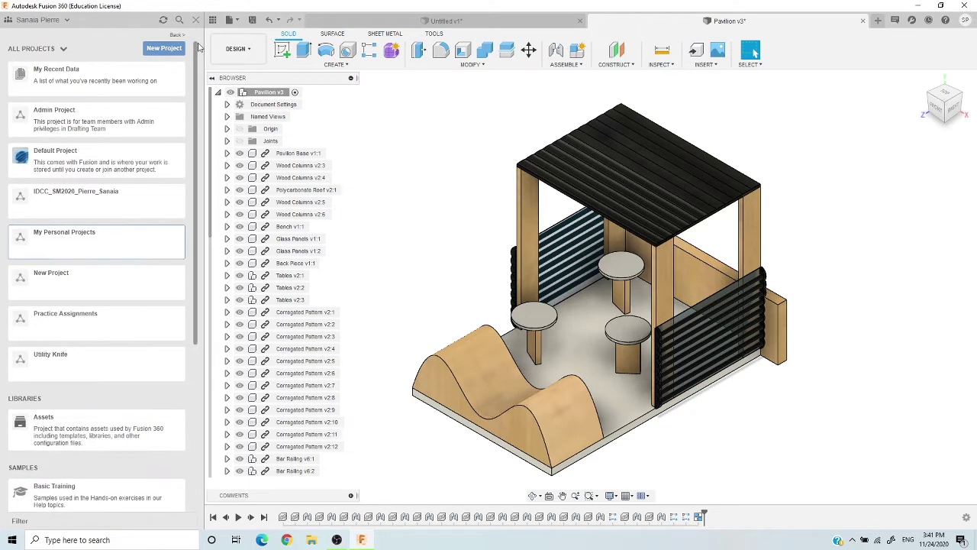
pyautogui.scroll(-5, 115, 259)
pyautogui.scroll(5, 46, 263)
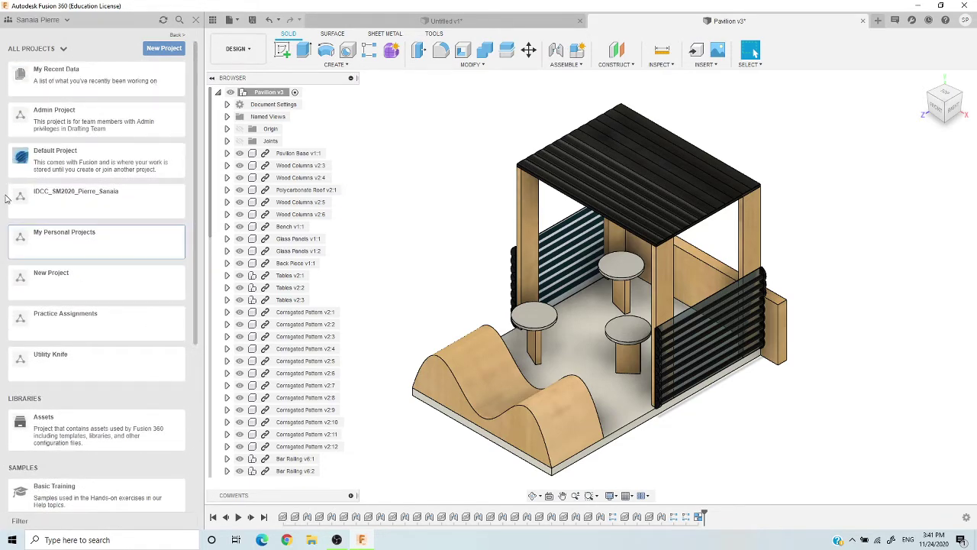
pyautogui.click(124, 248)
pyautogui.click(138, 158)
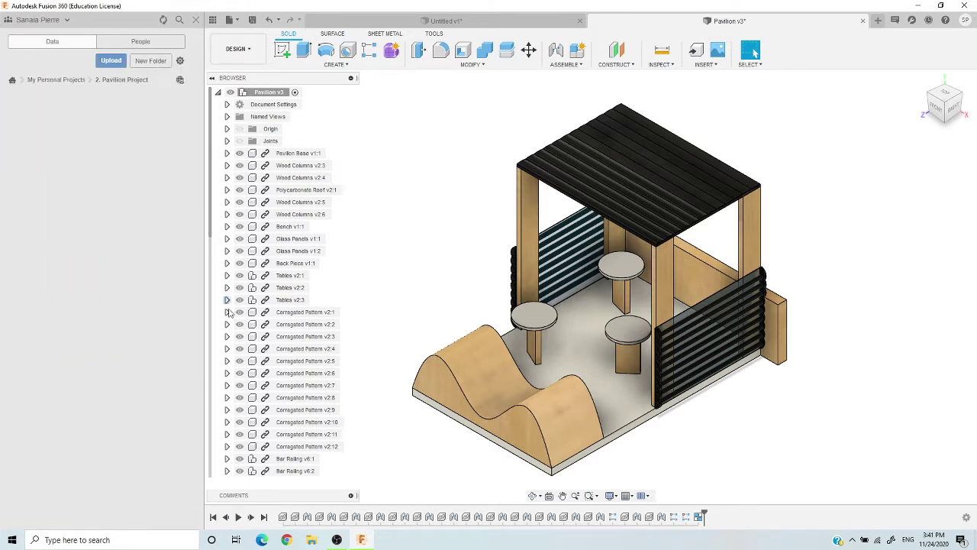
pyautogui.scroll(-5, 103, 386)
pyautogui.scroll(4, 99, 366)
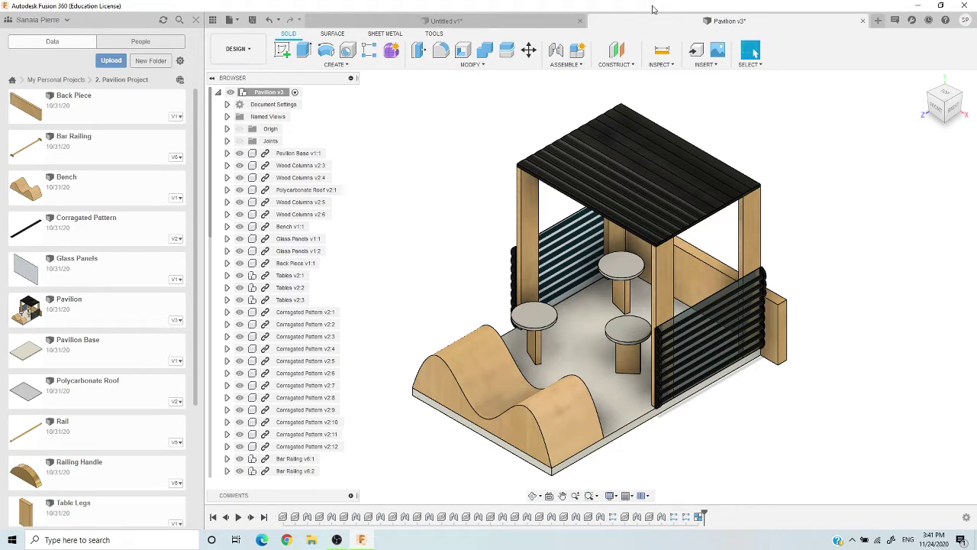
# Step: Switch to the Untitled document and return to the Pavilion document
pyautogui.click(513, 21)
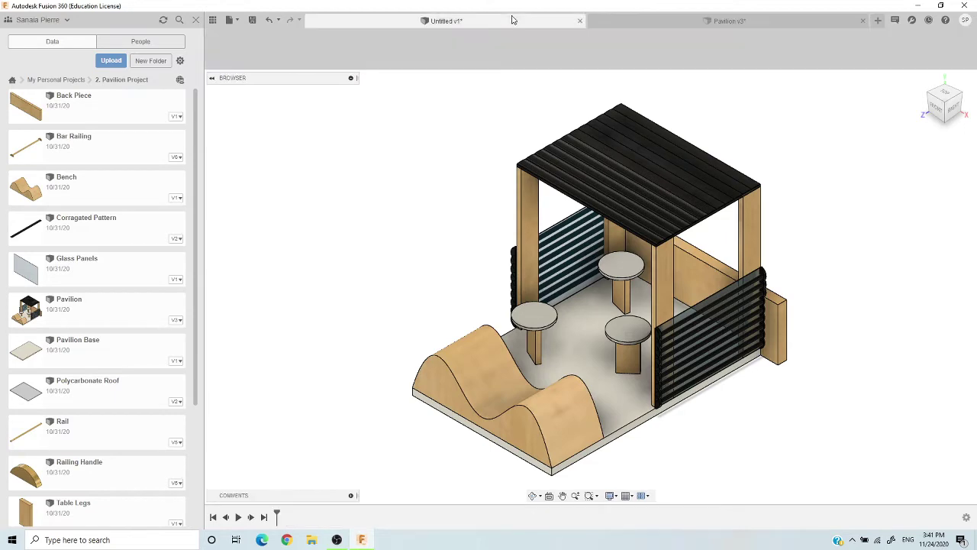
pyautogui.click(694, 21)
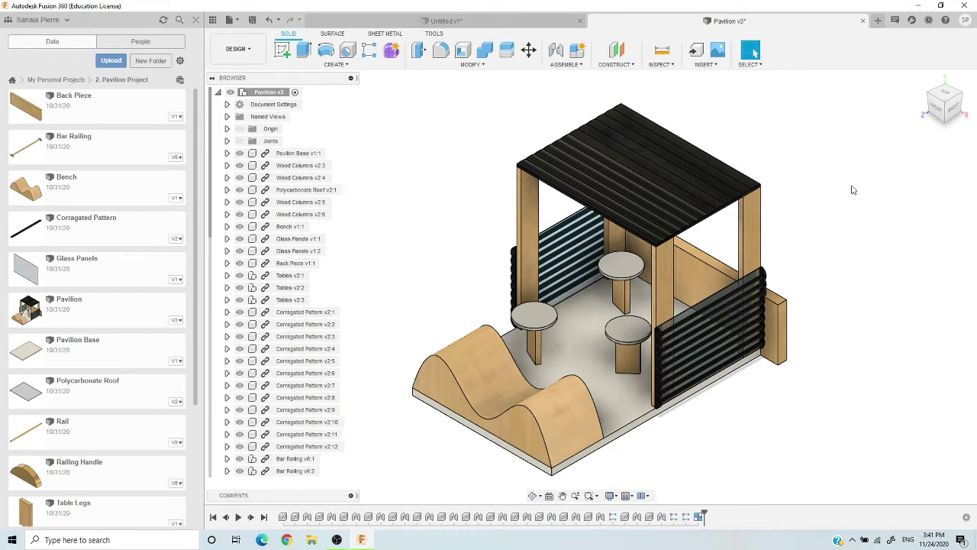
pyautogui.click(963, 26)
# Step: Show the pavilion assembly's joints on the model and bring the model back to the home view
pyautogui.click(240, 140)
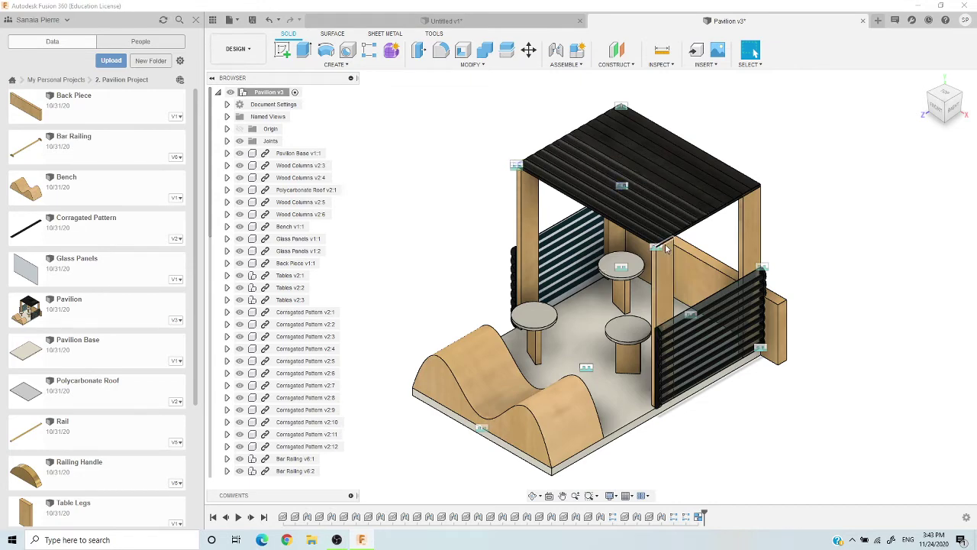
pyautogui.moveTo(937, 109)
pyautogui.mouseDown()
pyautogui.moveTo(932, 132)
pyautogui.moveTo(916, 101)
pyautogui.mouseUp()
pyautogui.click(922, 80)
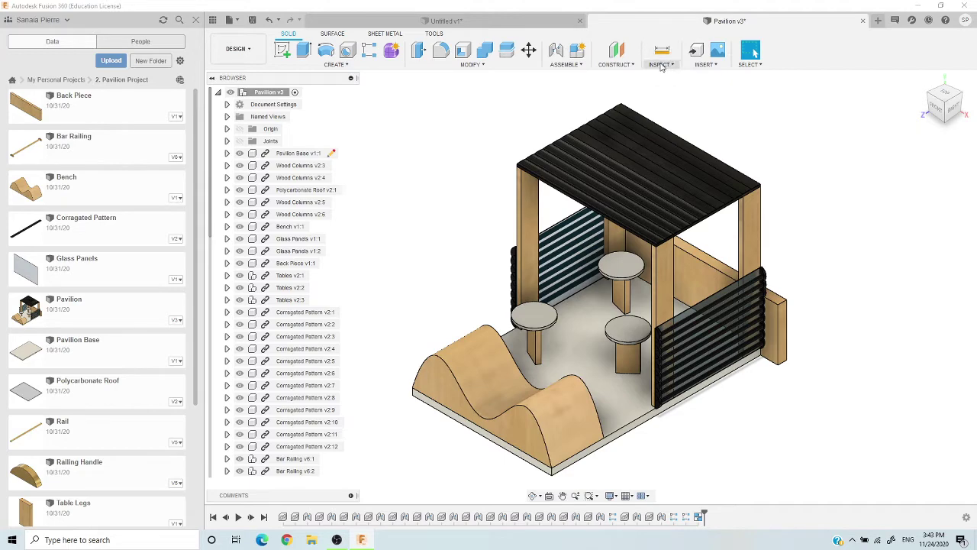
# Step: Measure the lower edge of the pavilion's roof with the Measure tool and close the measurement
pyautogui.scroll(8, 671, 151)
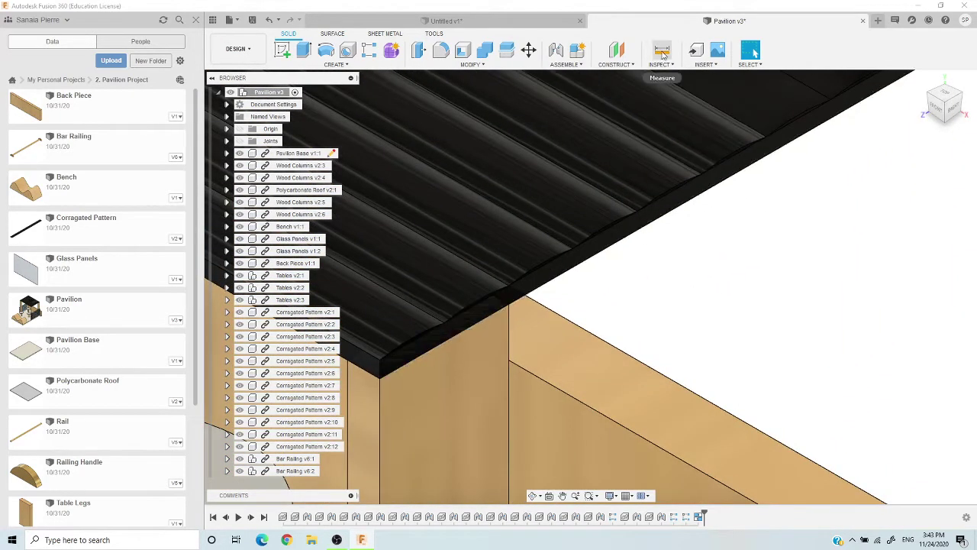
pyautogui.press('i')
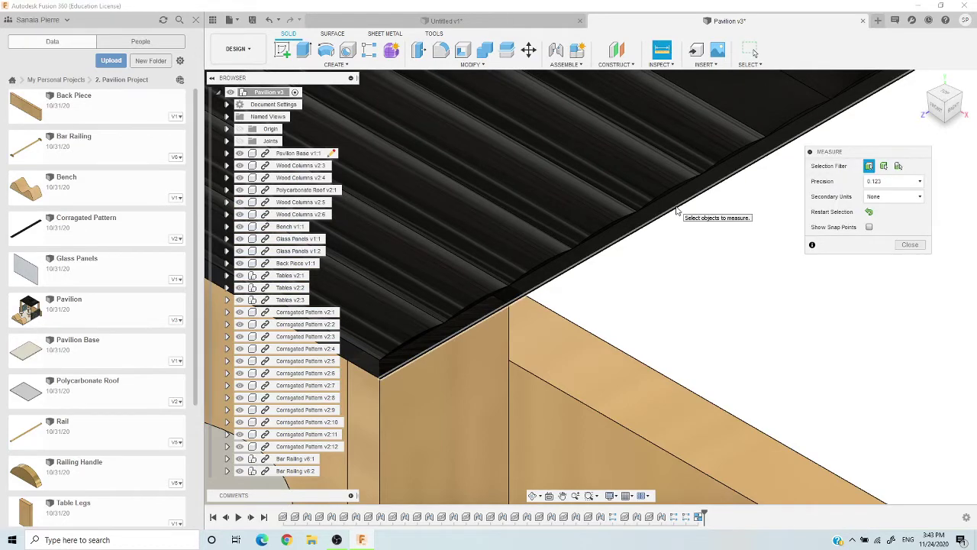
pyautogui.click(684, 215)
pyautogui.scroll(-10, 792, 175)
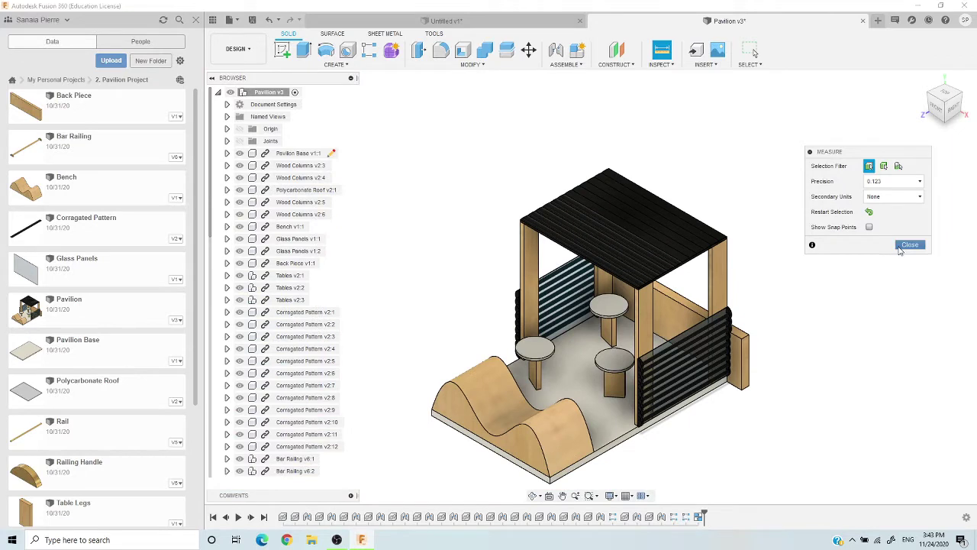
pyautogui.click(910, 247)
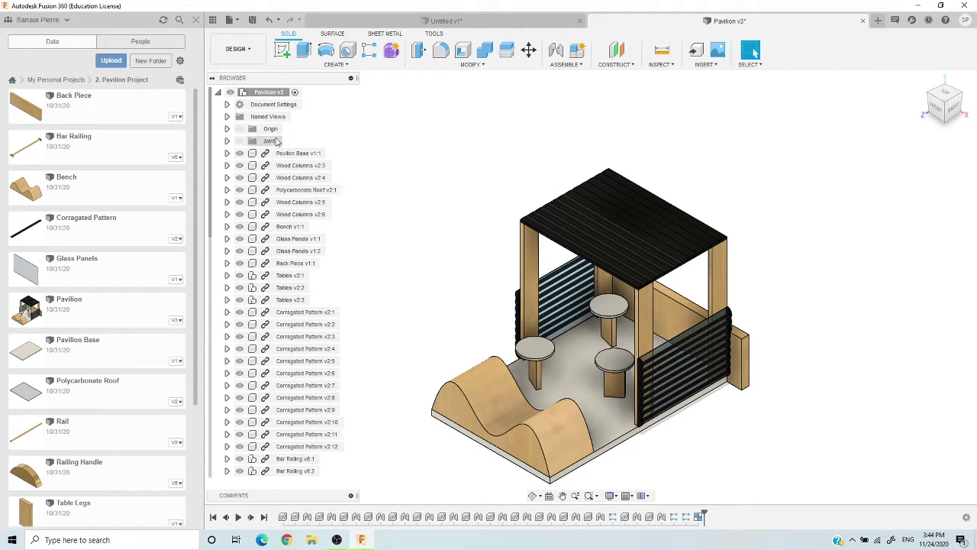
# Step: Examine the Pavilion component tree, including its named views and the units in the document settings
pyautogui.click(218, 92)
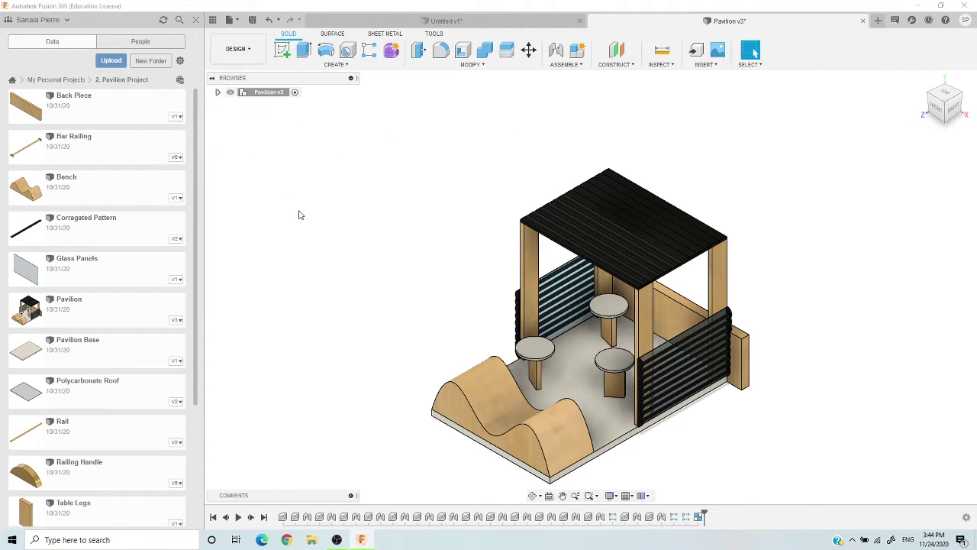
pyautogui.click(217, 92)
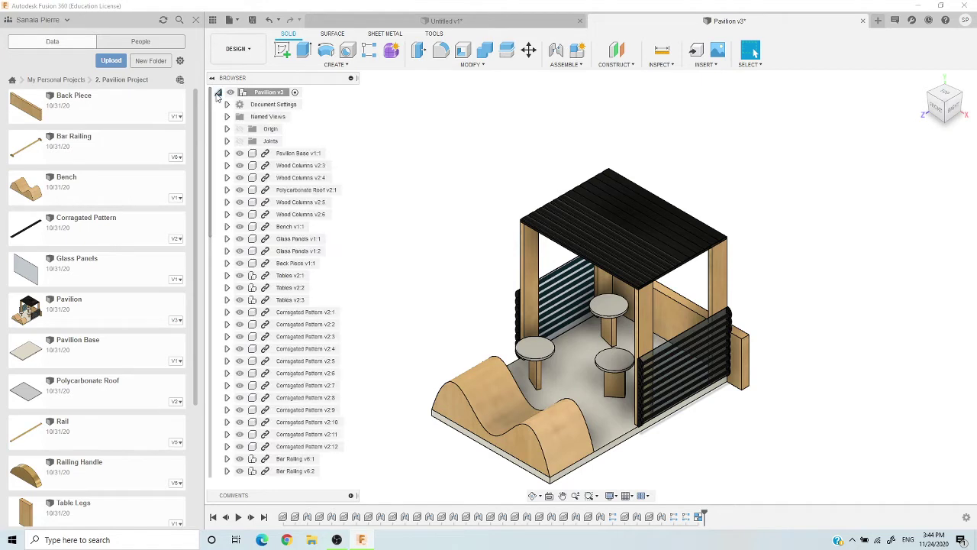
pyautogui.scroll(-3, 273, 385)
pyautogui.scroll(3, 274, 386)
pyautogui.click(242, 143)
pyautogui.click(227, 116)
pyautogui.click(227, 116)
pyautogui.click(227, 104)
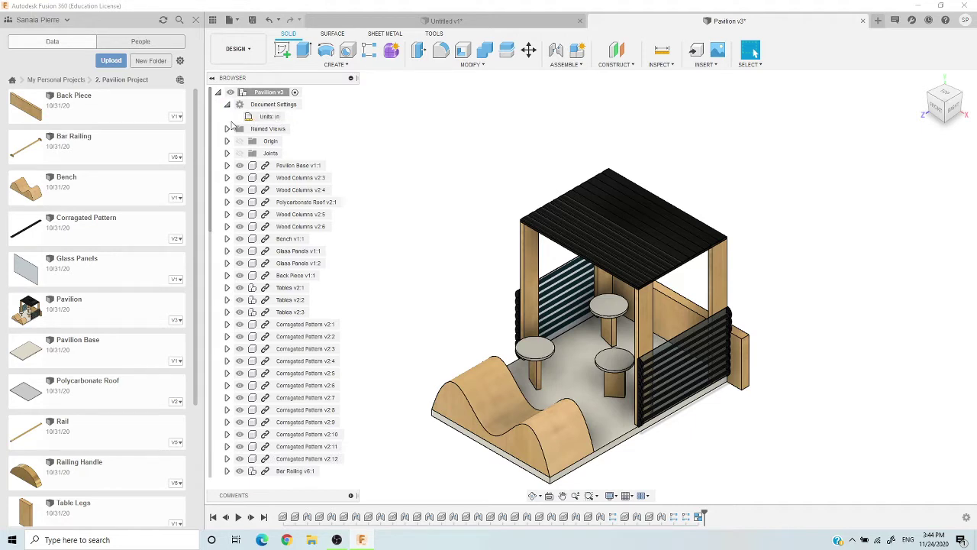
pyautogui.click(227, 104)
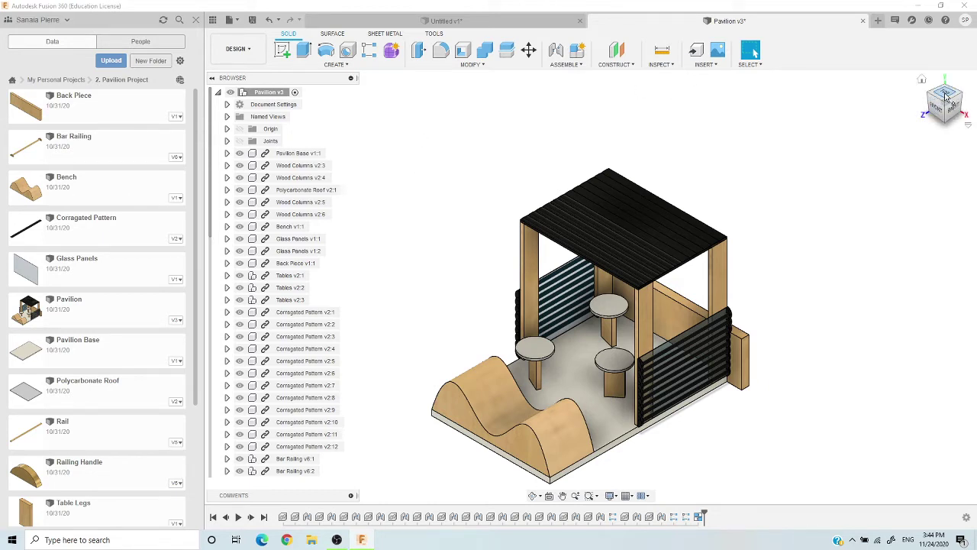
# Step: Inspect the pavilion from below, above and several other sides with the ViewCube, ending at the home view
pyautogui.moveTo(949, 113); pyautogui.dragTo(922, 84)
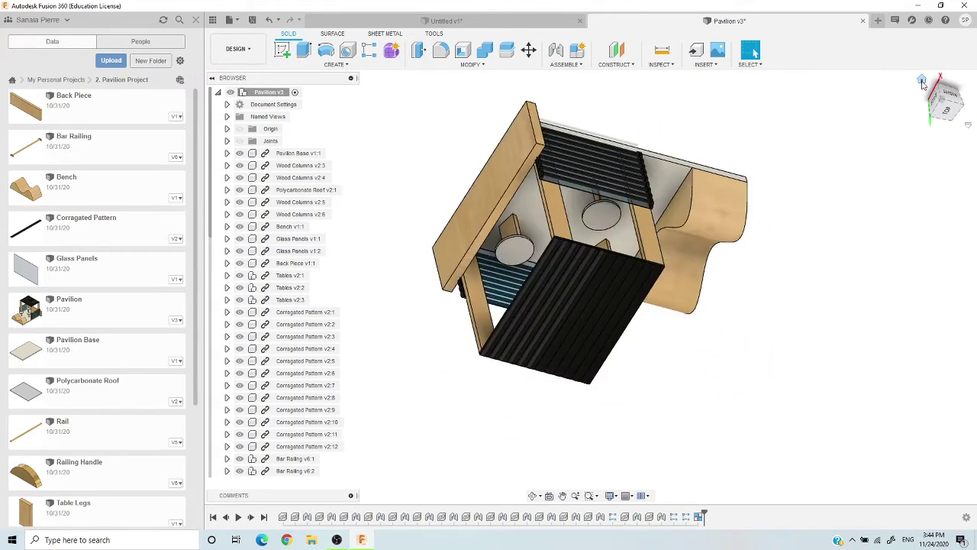
pyautogui.click(922, 81)
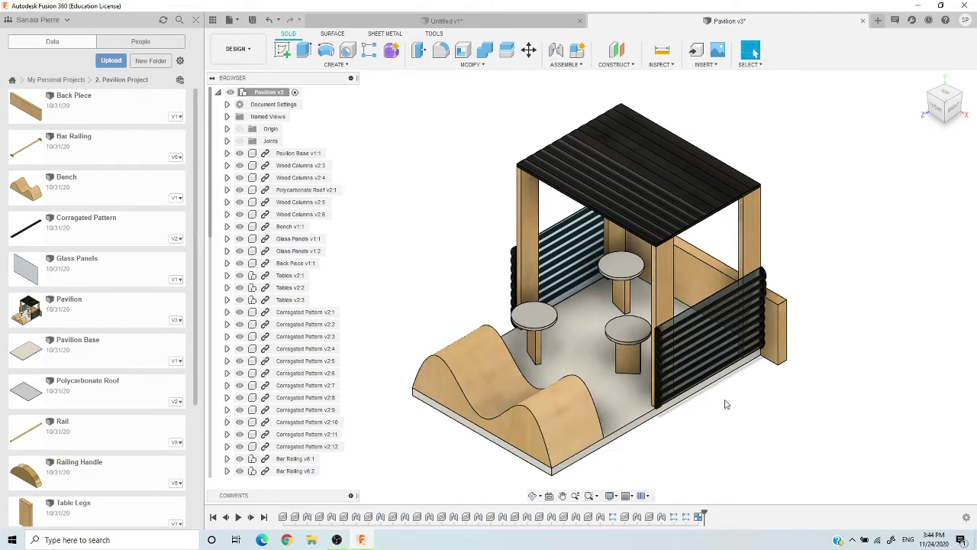
pyautogui.moveTo(945, 93); pyautogui.dragTo(950, 103)
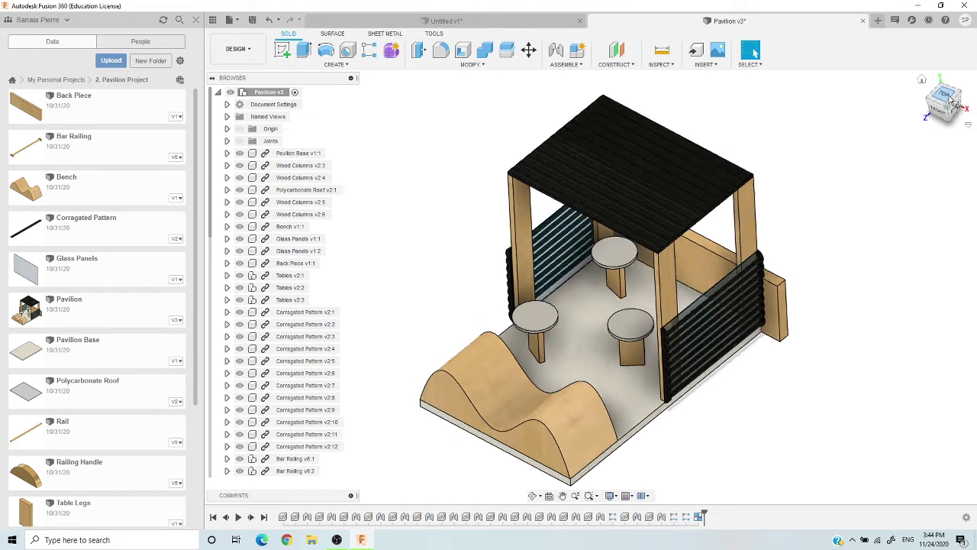
pyautogui.click(949, 99)
pyautogui.click(928, 105)
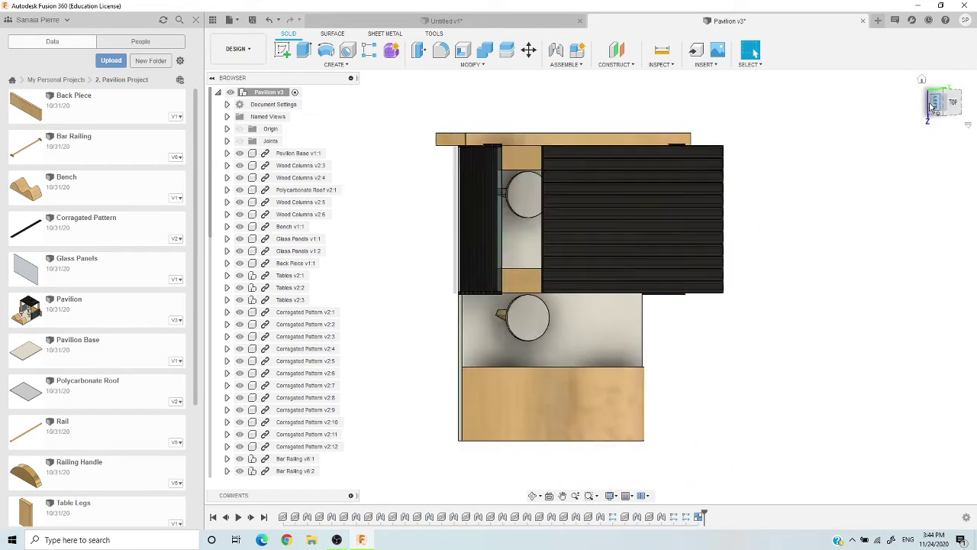
pyautogui.click(929, 106)
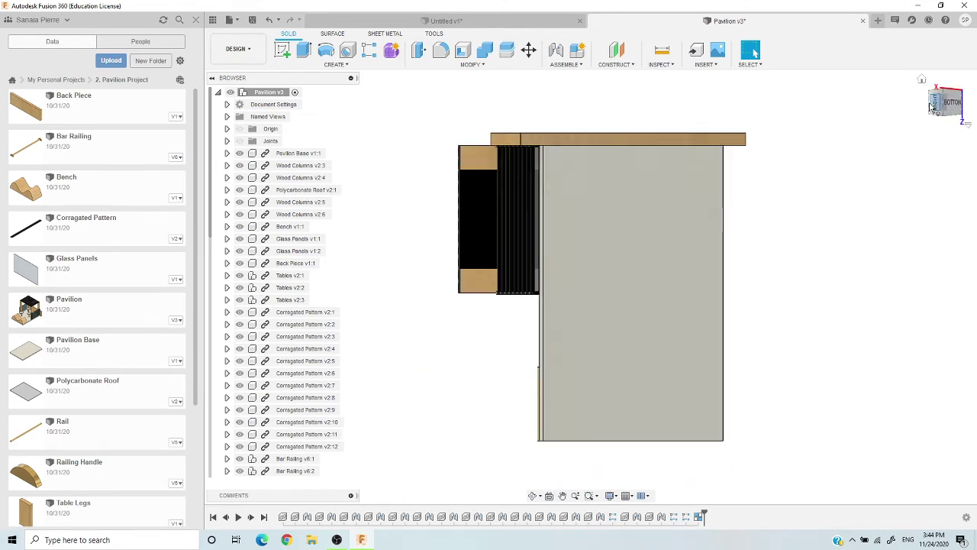
pyautogui.click(929, 105)
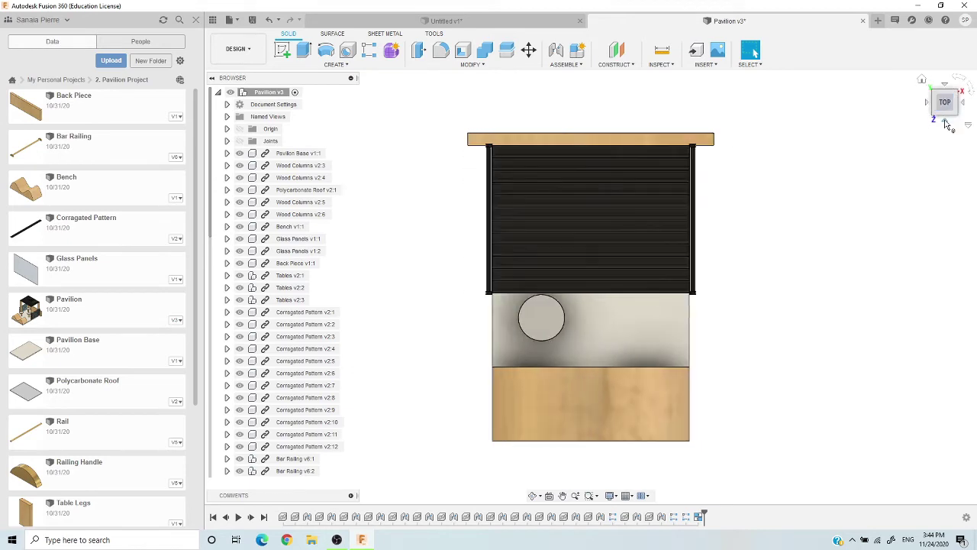
pyautogui.click(947, 123)
pyautogui.click(945, 86)
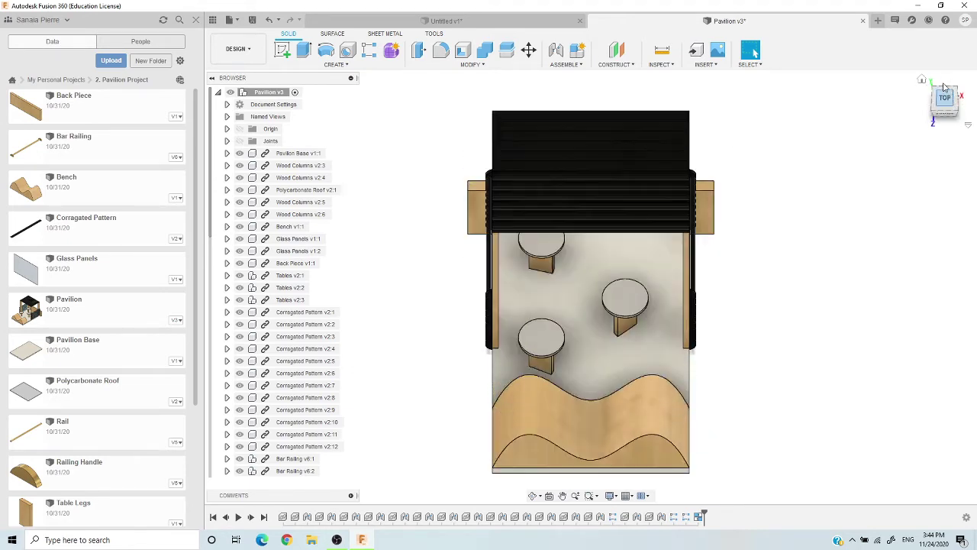
pyautogui.click(945, 85)
pyautogui.click(922, 80)
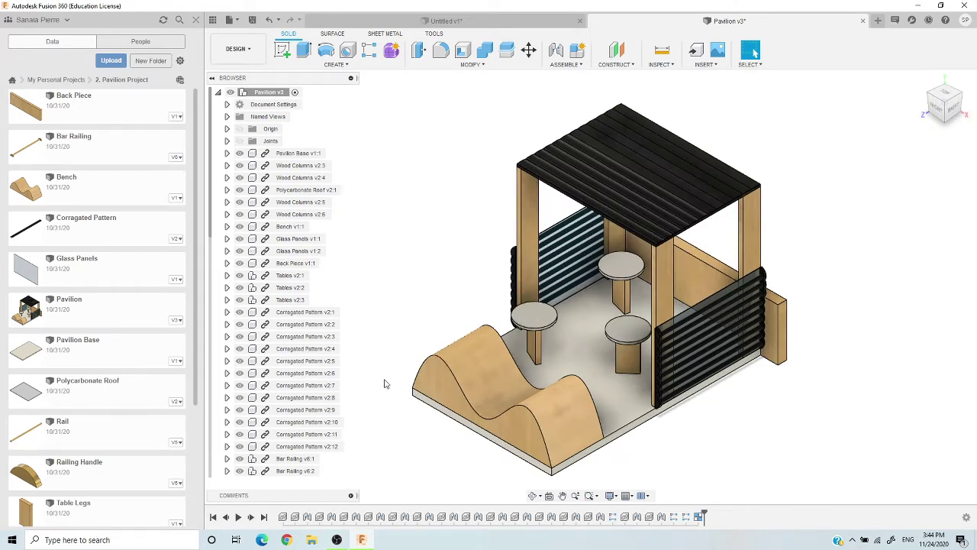
# Step: Show the layout grid around the pavilion and hide it again
pyautogui.scroll(-3, 726, 365)
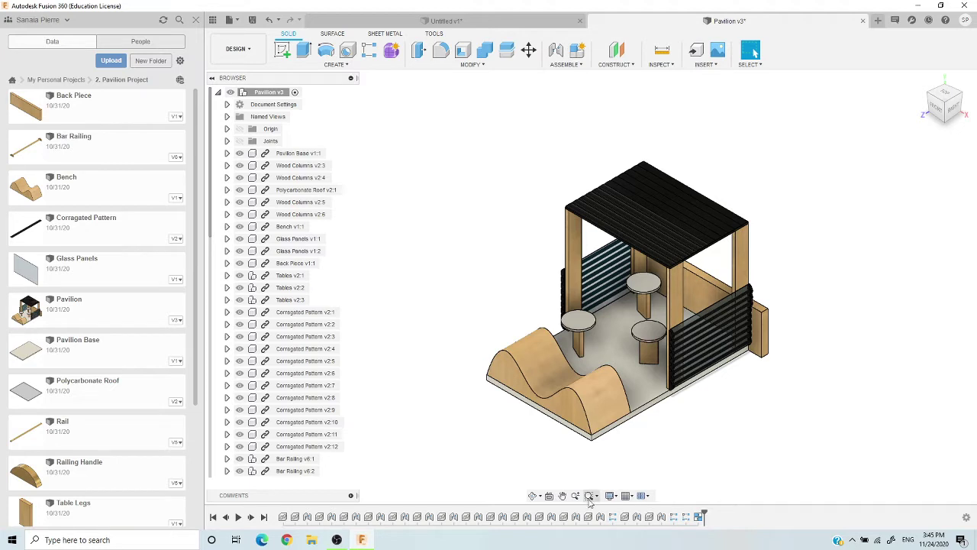
pyautogui.moveTo(855, 350); pyautogui.dragTo(739, 506, button='middle')
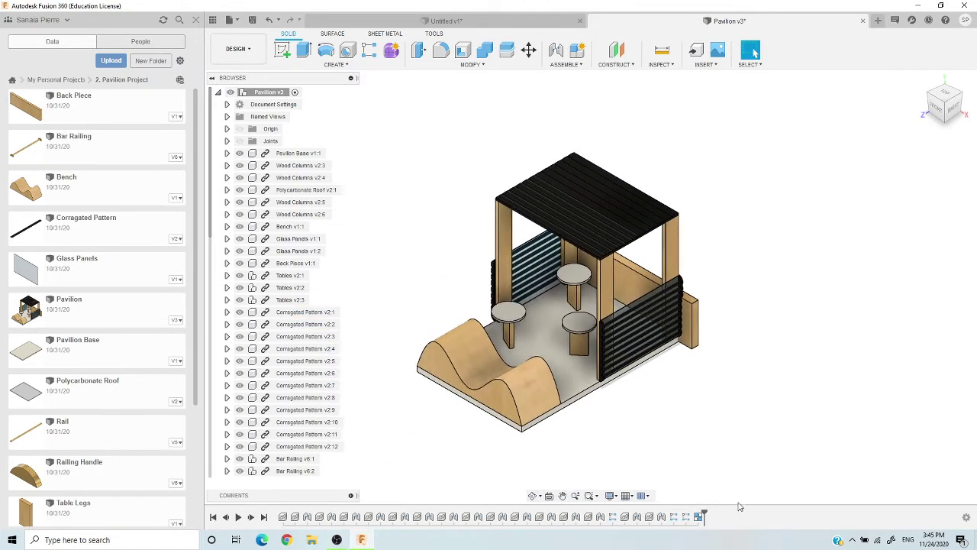
pyautogui.click(626, 495)
pyautogui.click(626, 433)
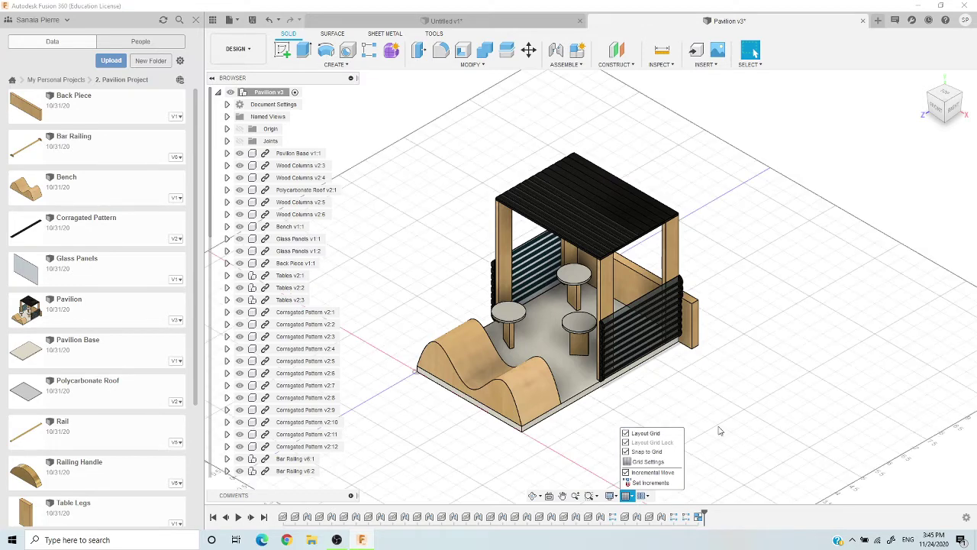
pyautogui.click(626, 433)
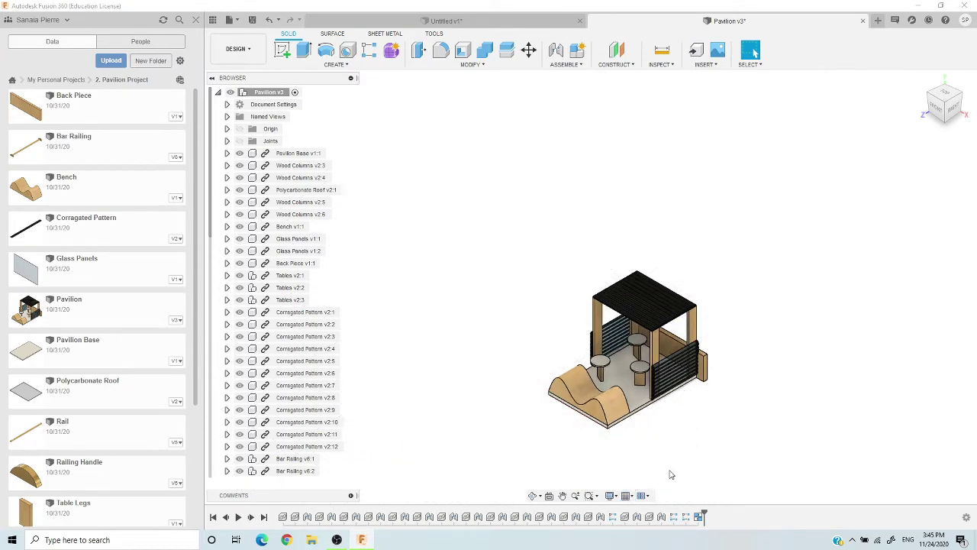
# Step: Split the canvas into multiple views of the pavilion
pyautogui.click(645, 496)
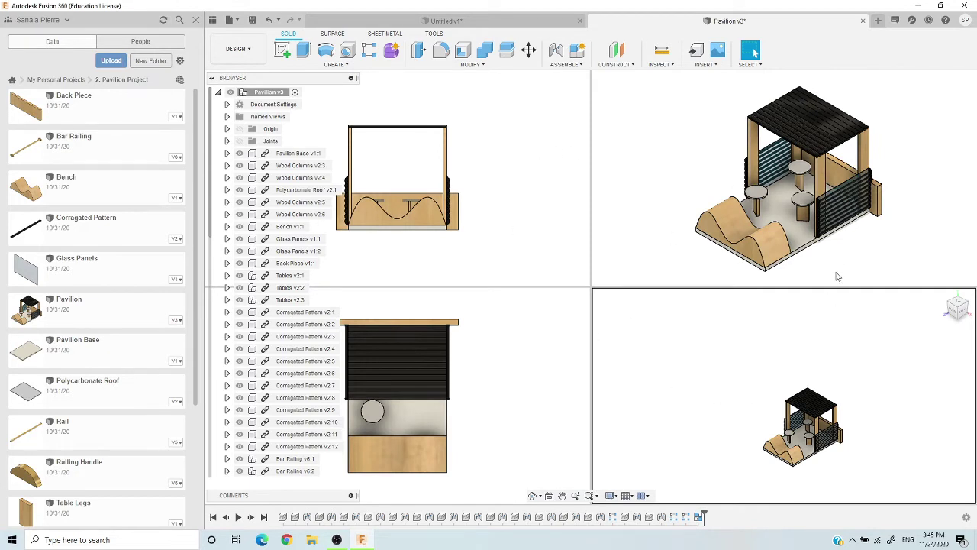
# Step: Return the canvas to a single view and reset the pavilion to the home view
pyautogui.click(646, 496)
pyautogui.click(651, 470)
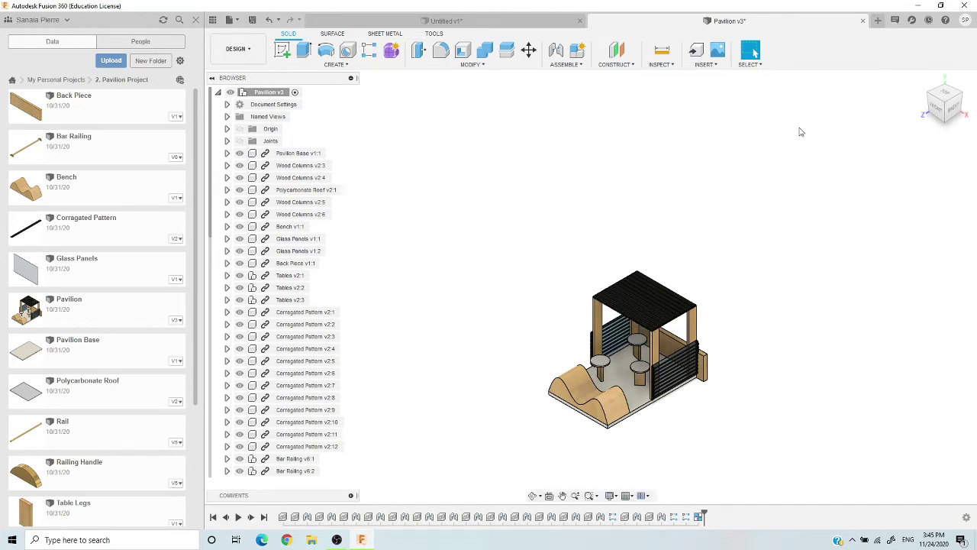
pyautogui.click(921, 80)
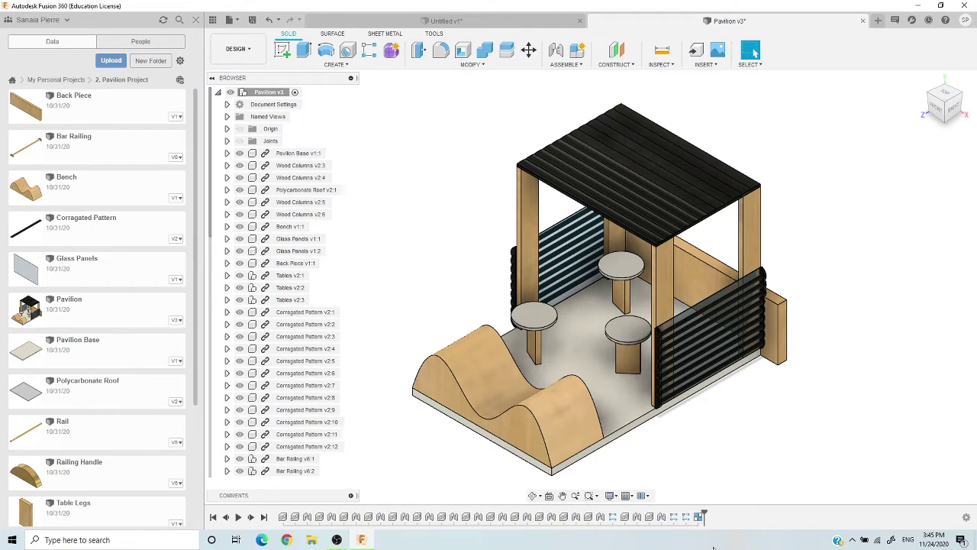
# Step: Switch to the untitled design, close the data panel and start a sketch on the front plane
pyautogui.click(501, 21)
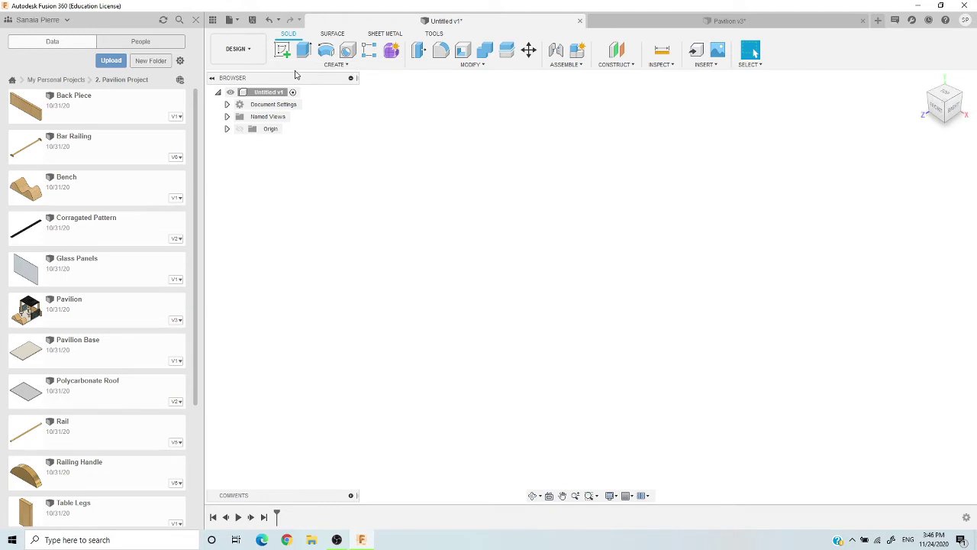
pyautogui.click(195, 20)
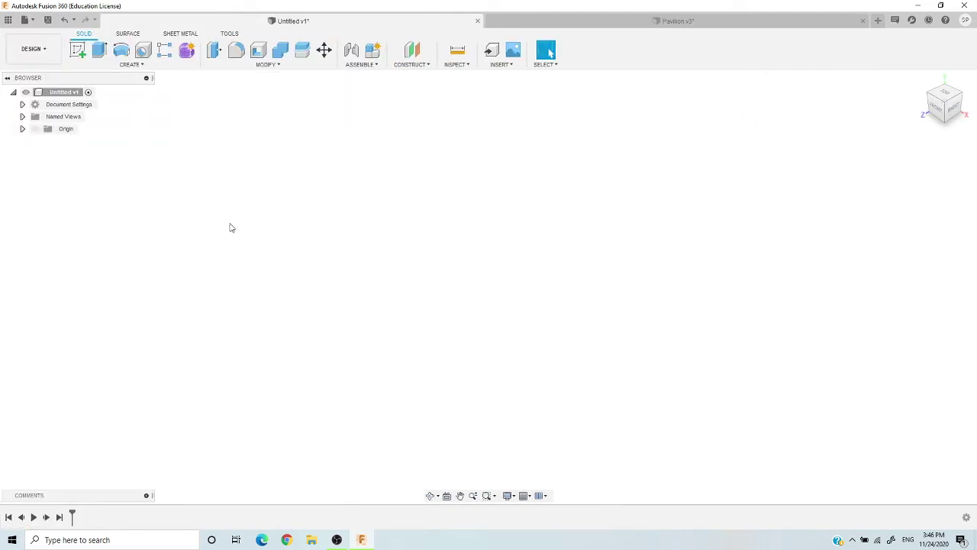
pyautogui.click(84, 58)
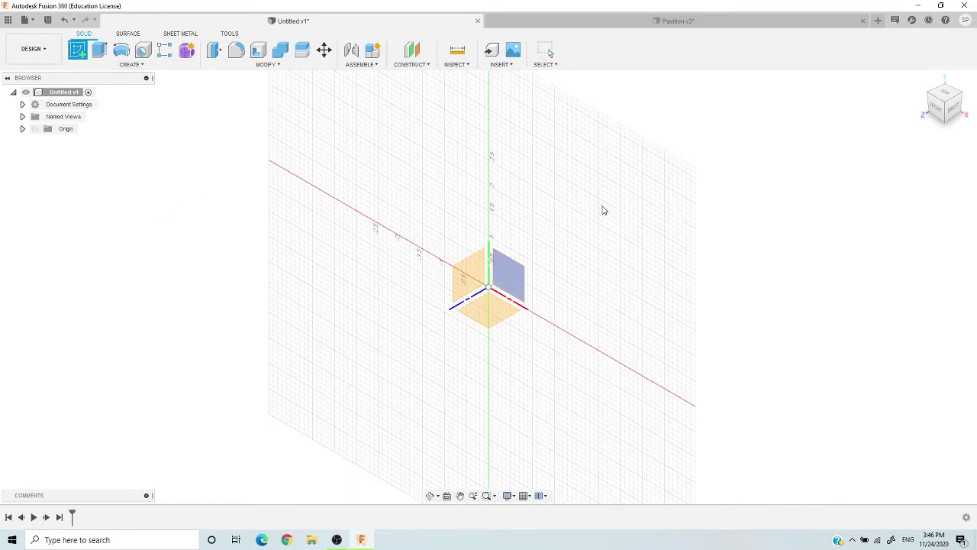
pyautogui.click(648, 178)
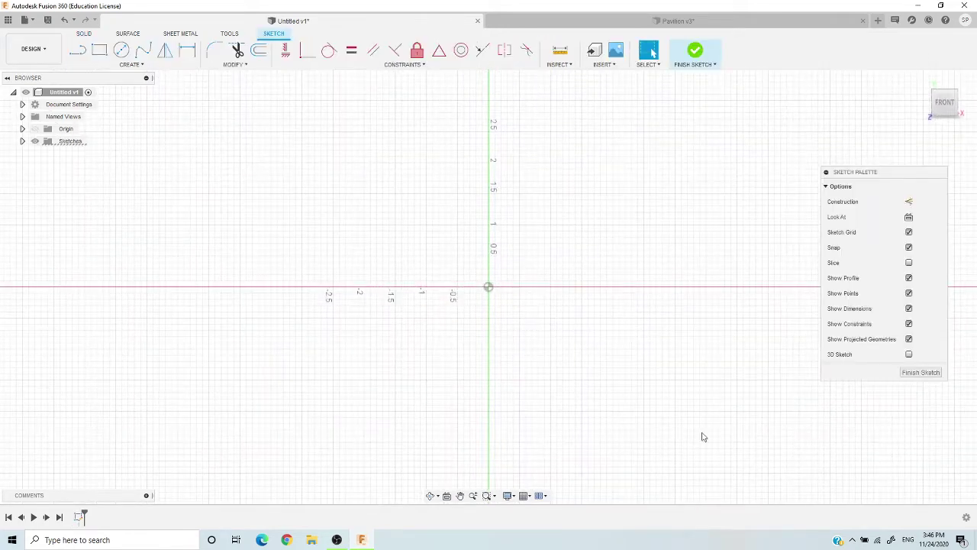
# Step: Draw a two-point rectangle about 0.4 in wide and 0.5 in high on the horizontal axis, about 1 in left of the origin
pyautogui.scroll(2, 559, 300)
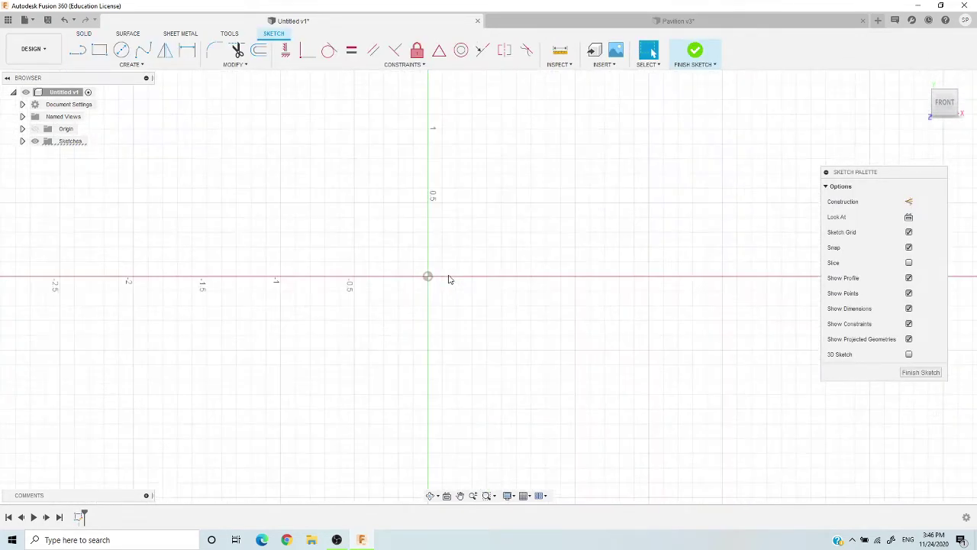
pyautogui.moveTo(452, 272)
pyautogui.mouseDown(button='middle')
pyautogui.moveTo(501, 344)
pyautogui.moveTo(523, 302)
pyautogui.mouseUp(button='middle')
pyautogui.scroll(2, 497, 351)
pyautogui.scroll(1, 522, 300)
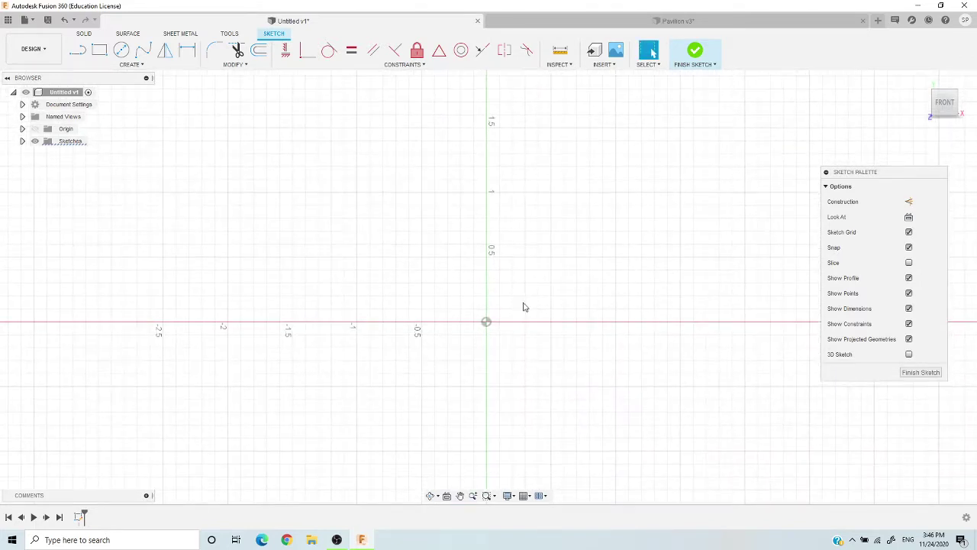
pyautogui.click(100, 50)
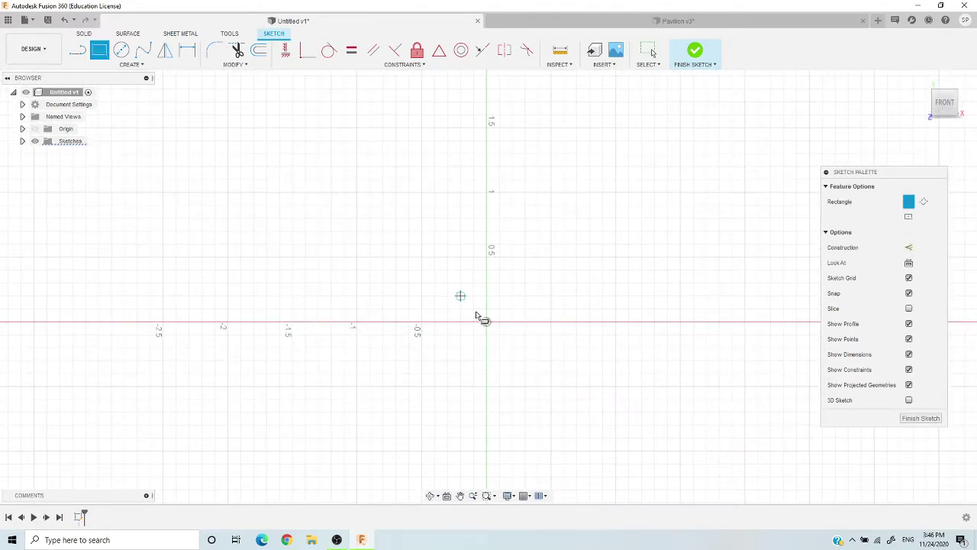
pyautogui.click(486, 321)
pyautogui.click(356, 321)
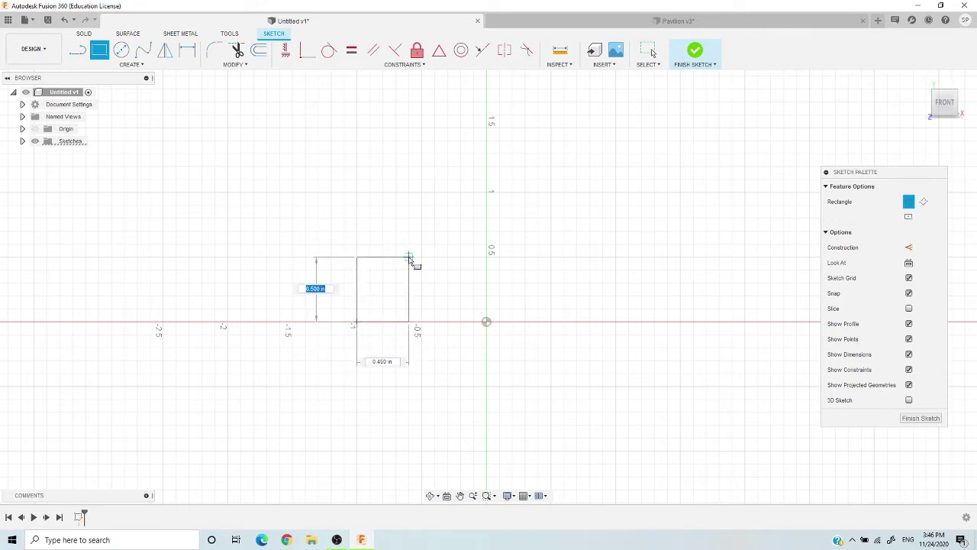
pyautogui.press('Return')
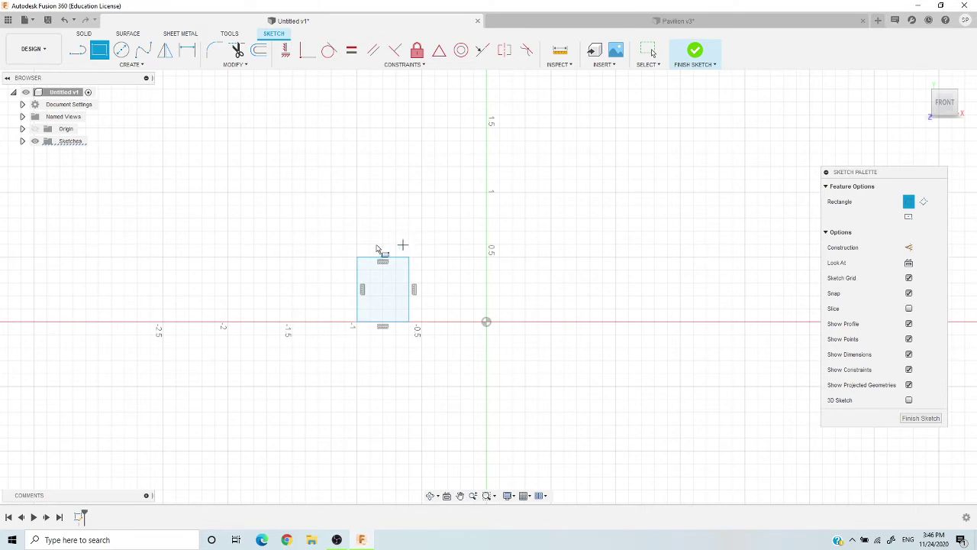
pyautogui.scroll(5, 378, 252)
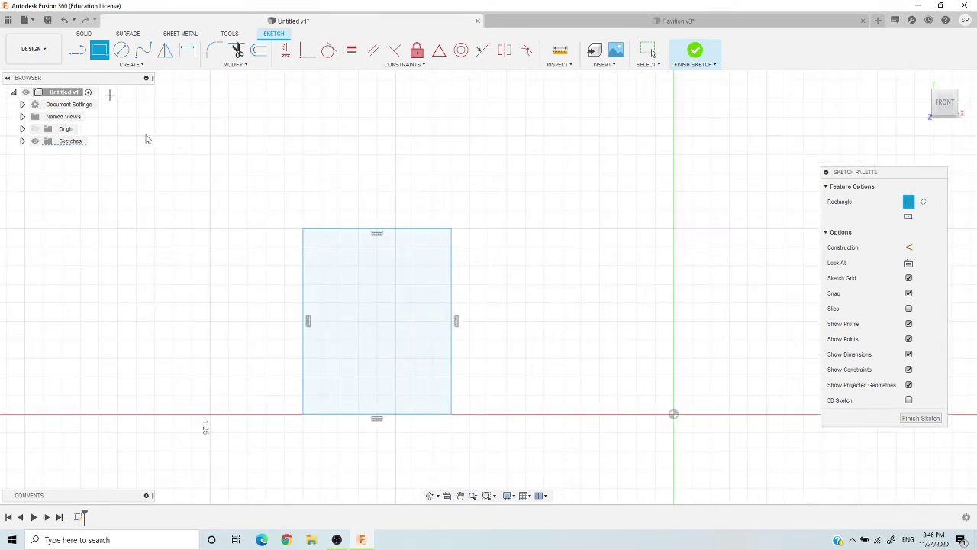
pyautogui.press('Escape')
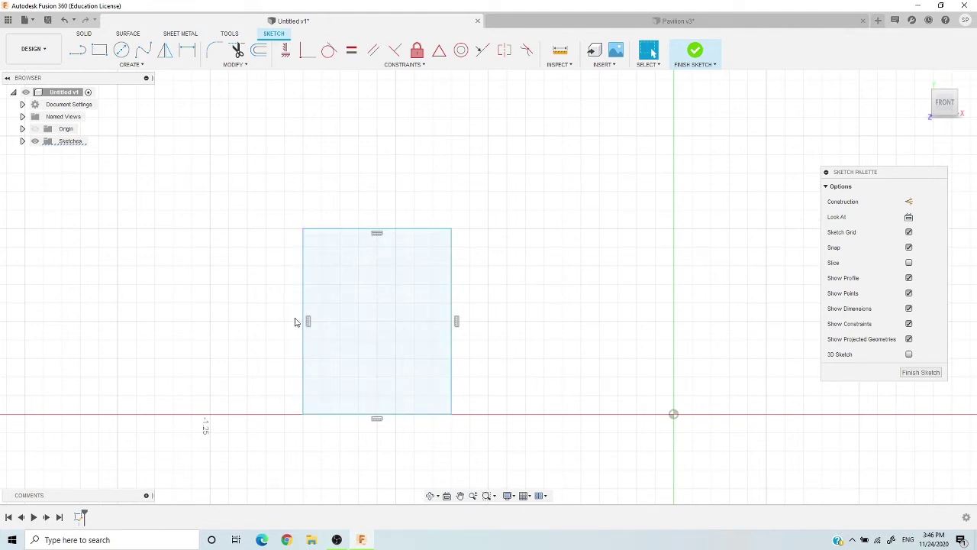
# Step: Draw a closed four-sided line outline from the origin, about 0.6 in wide and 0.4 in high, with slanted upper and right edges
pyautogui.scroll(-1, 622, 412)
pyautogui.scroll(-3, 448, 359)
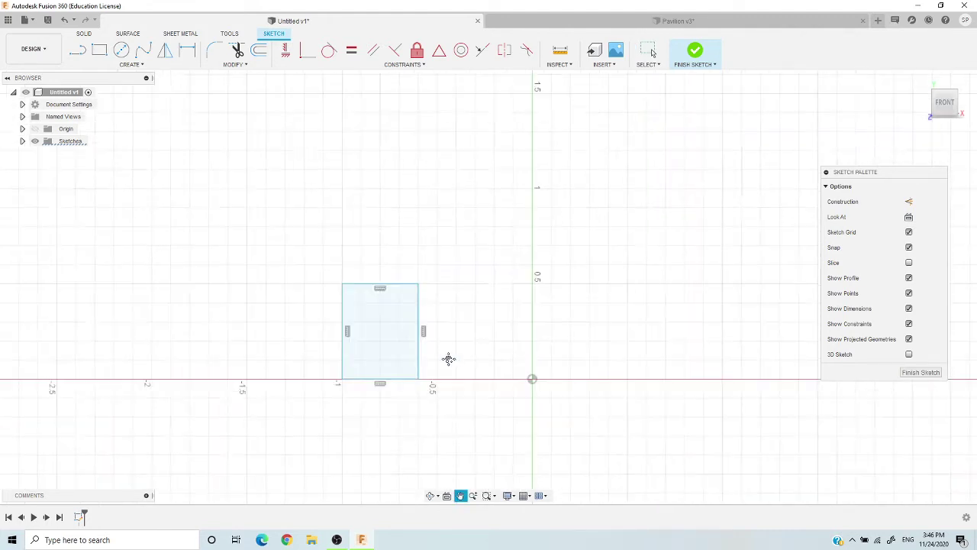
pyautogui.moveTo(671, 351); pyautogui.dragTo(526, 362, button='middle')
pyautogui.click(84, 51)
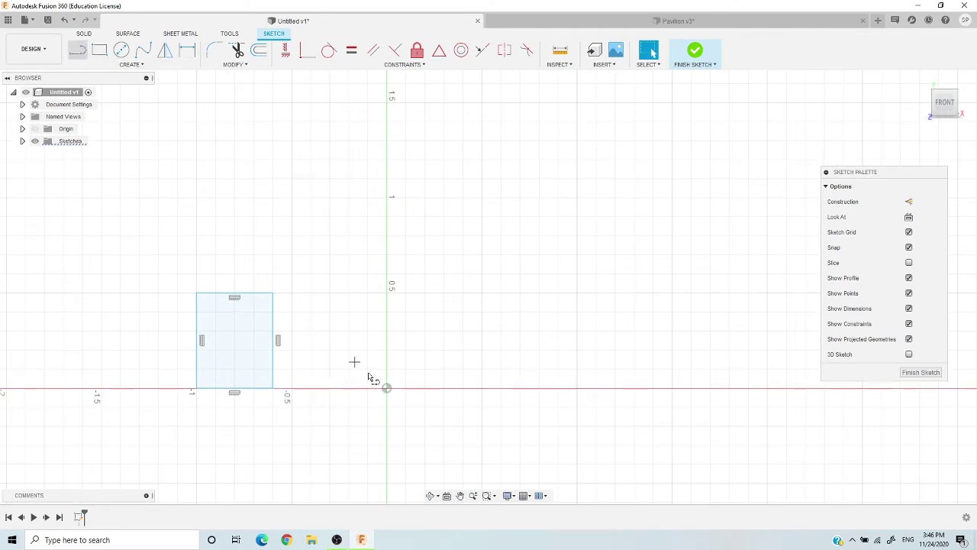
pyautogui.click(387, 388)
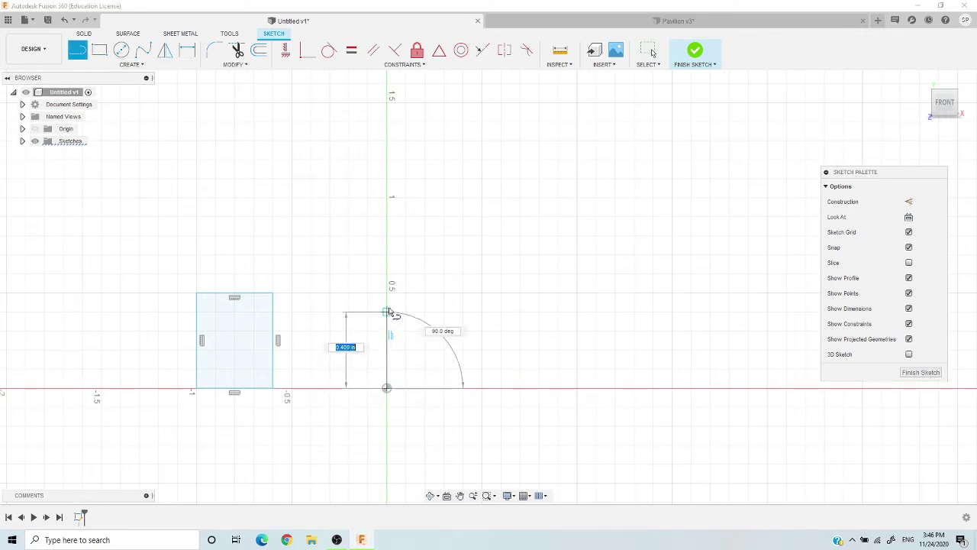
pyautogui.click(483, 326)
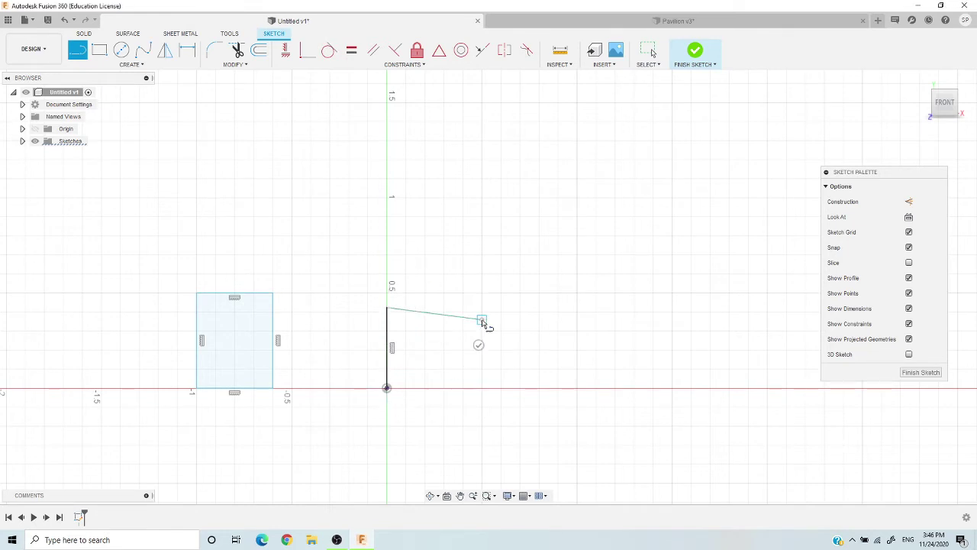
pyautogui.click(481, 319)
pyautogui.click(387, 389)
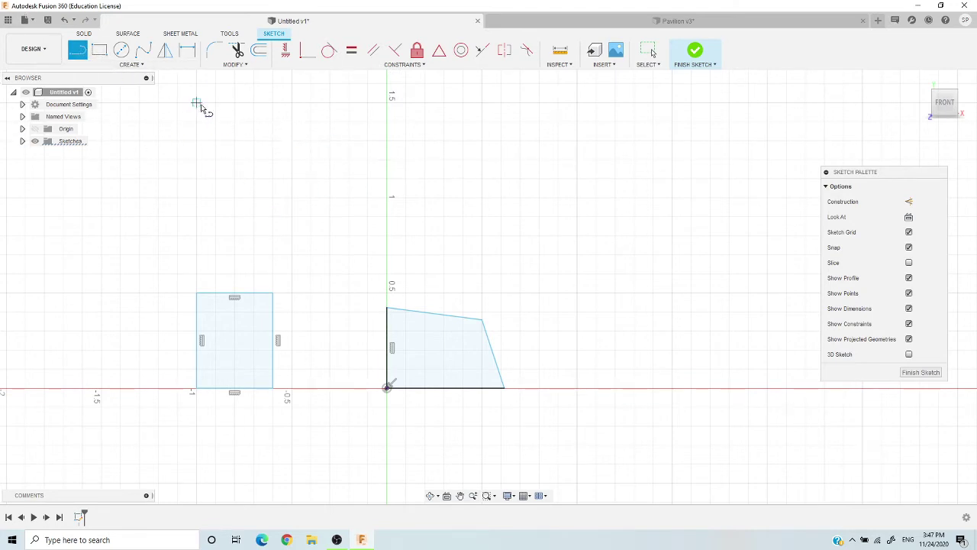
pyautogui.press('Escape')
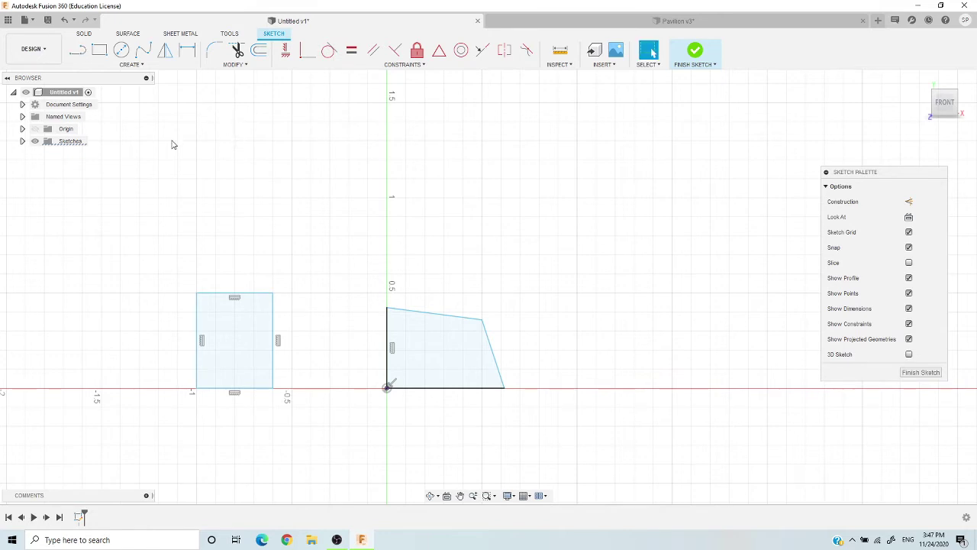
# Step: Constrain the outline's slanted upper edge perpendicular to its vertical left edge
pyautogui.click(395, 50)
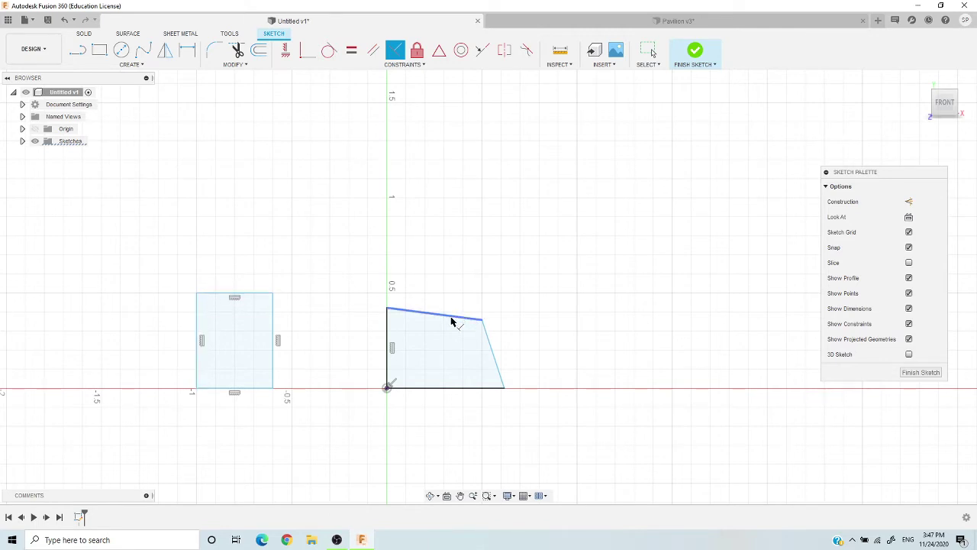
pyautogui.click(416, 315)
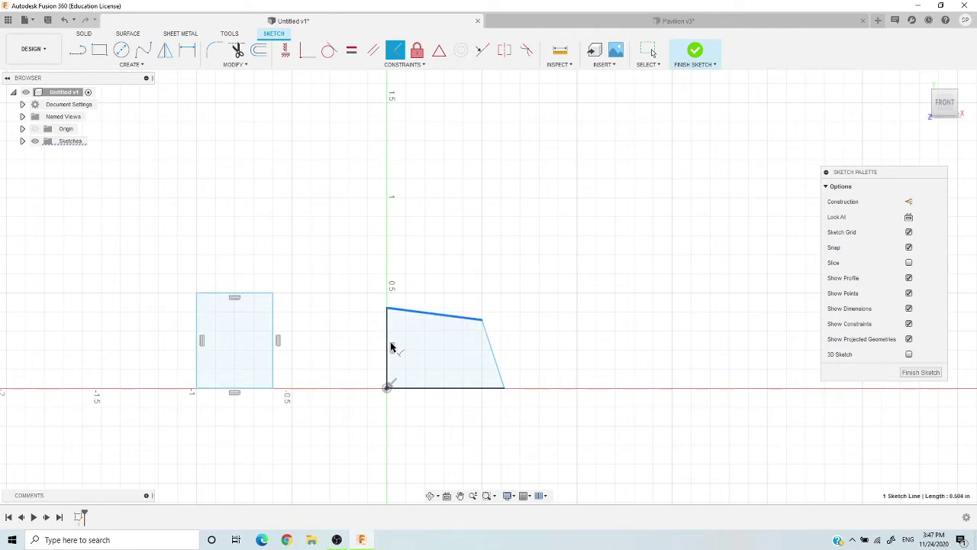
pyautogui.click(388, 321)
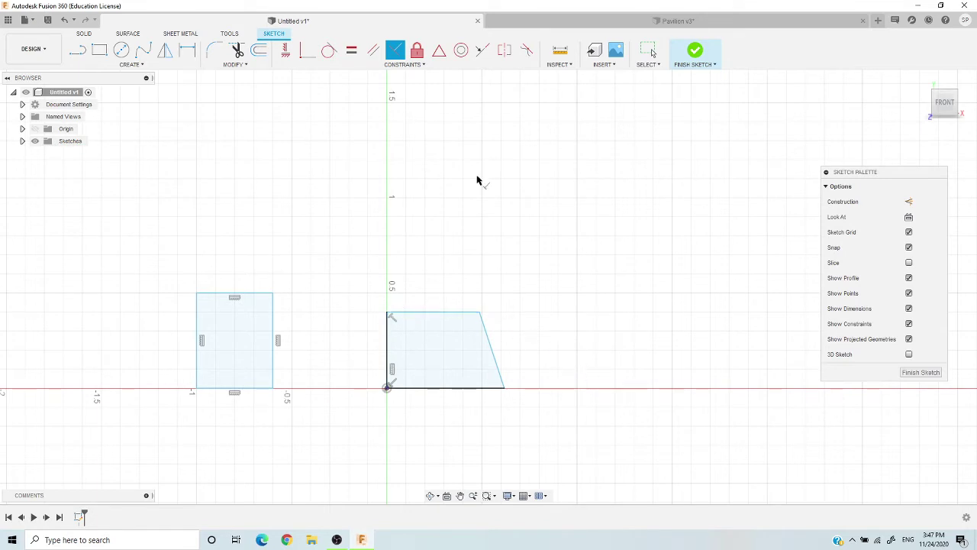
# Step: Constrain the outline's slanted right edge parallel to its vertical left edge
pyautogui.click(373, 50)
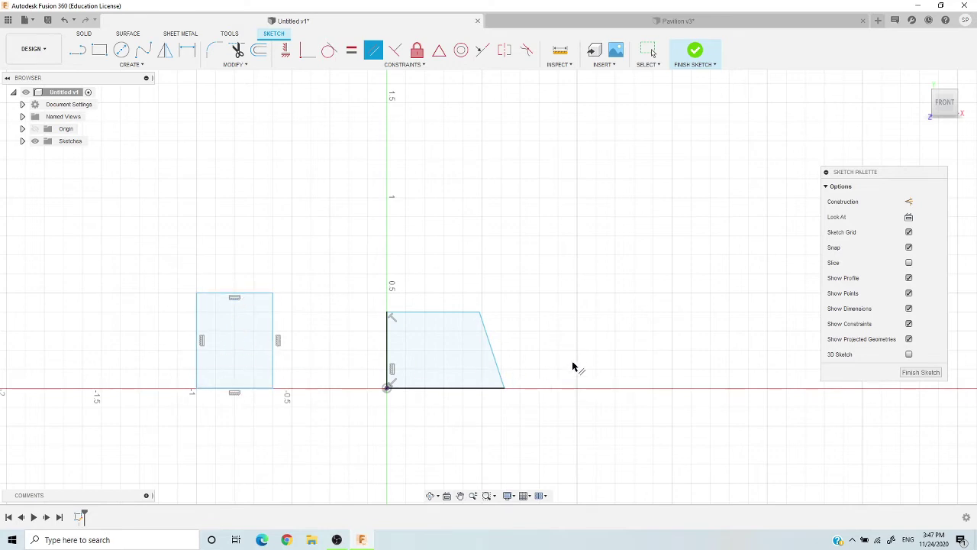
pyautogui.click(495, 356)
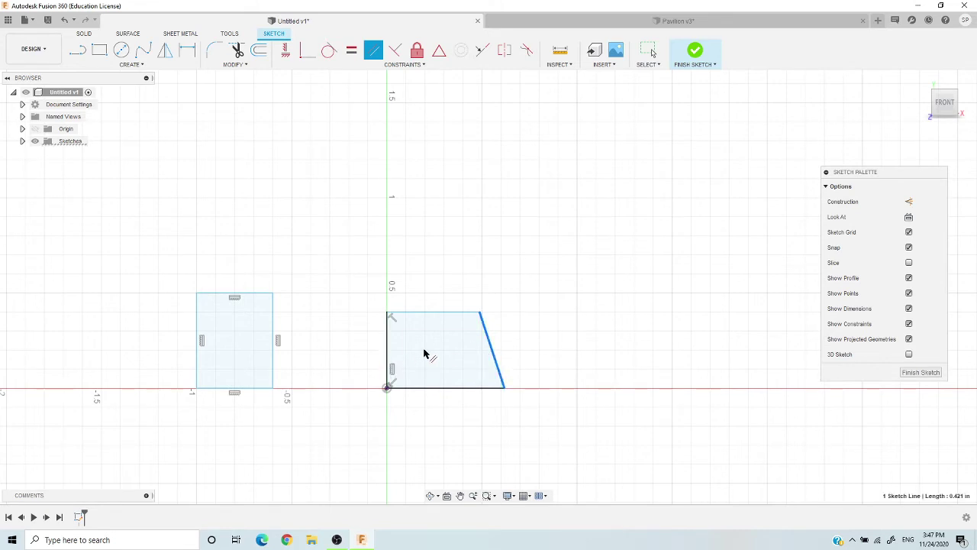
pyautogui.click(386, 356)
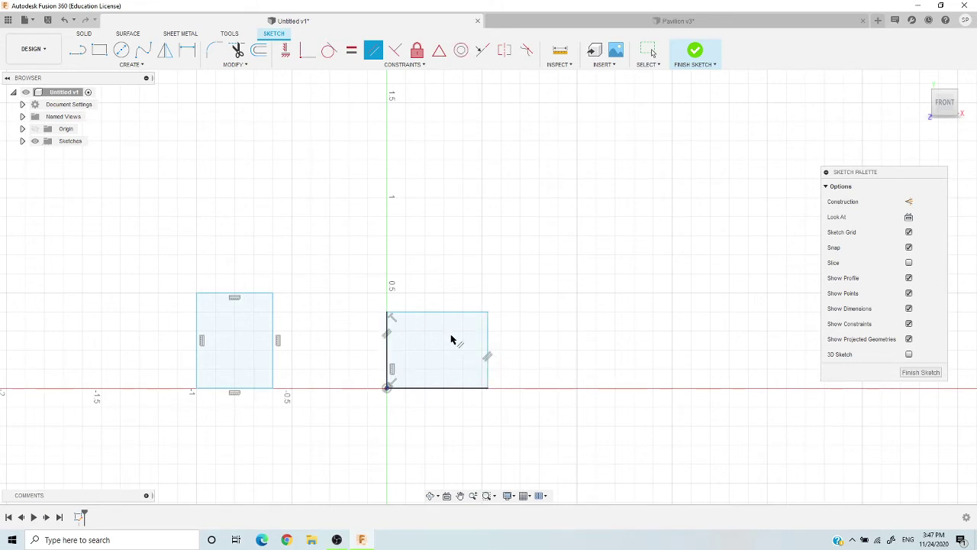
pyautogui.scroll(4, 450, 398)
pyautogui.scroll(-1, 450, 398)
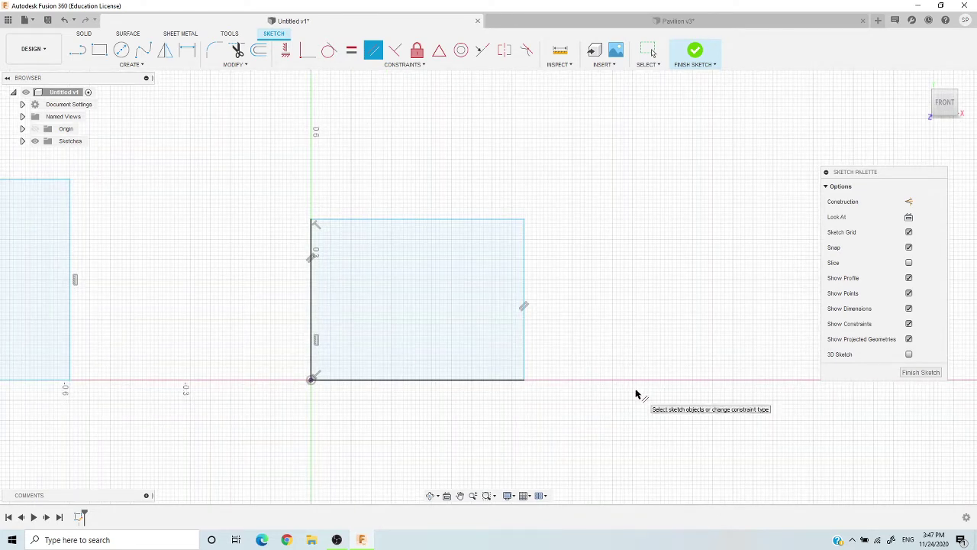
pyautogui.scroll(-2, 682, 353)
pyautogui.scroll(-3, 629, 347)
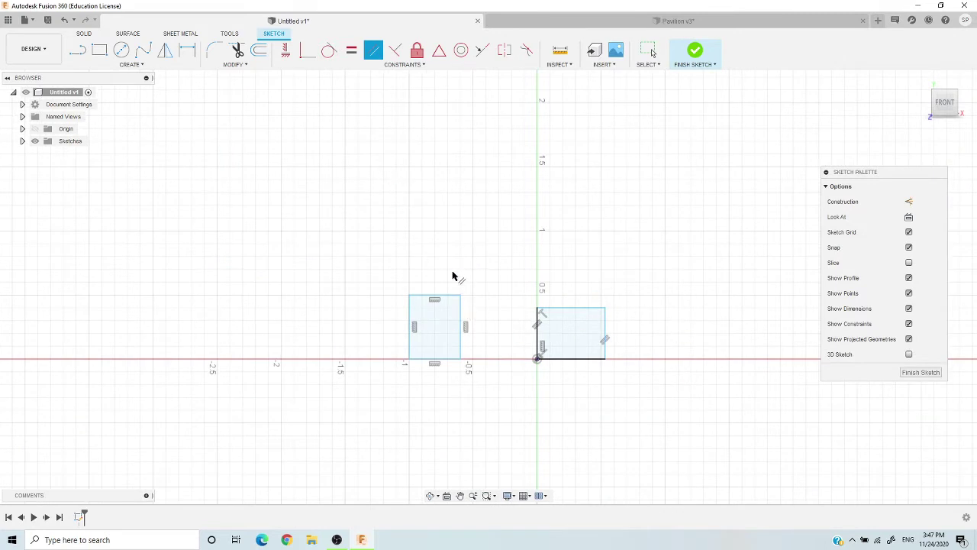
# Step: Delete all eight edges of the two rectangles from the sketch
pyautogui.press('Escape')
pyautogui.click(576, 314)
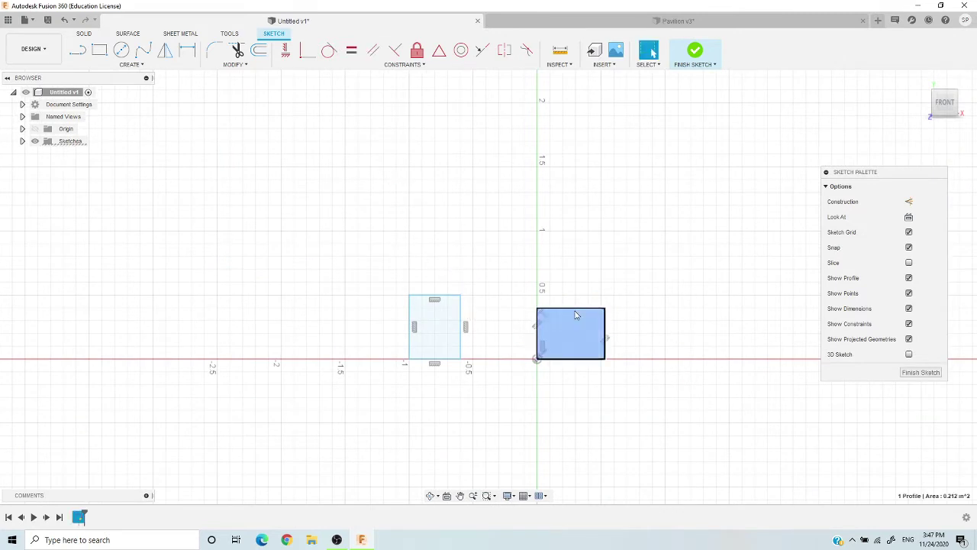
pyautogui.rightClick(576, 314)
pyautogui.click(534, 282)
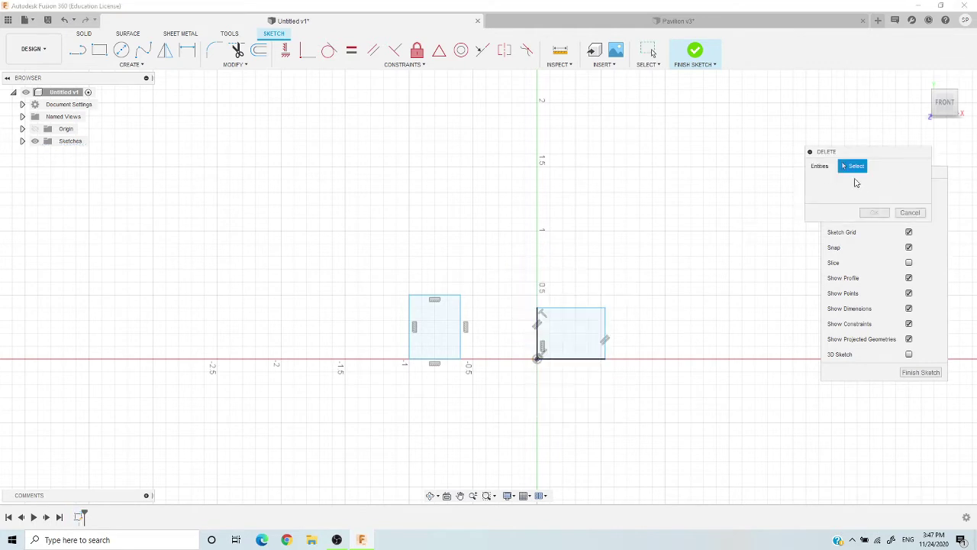
pyautogui.click(555, 308)
pyautogui.click(539, 332)
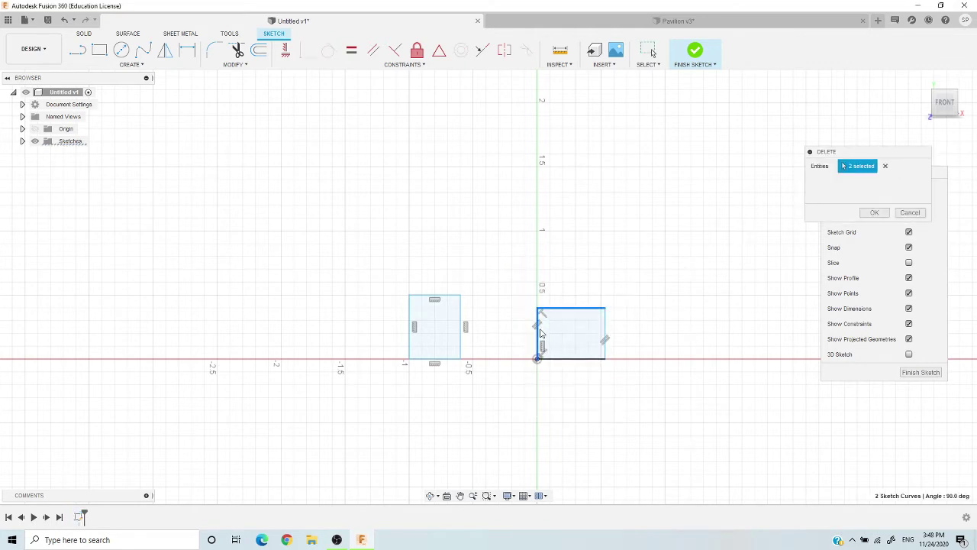
pyautogui.click(601, 347)
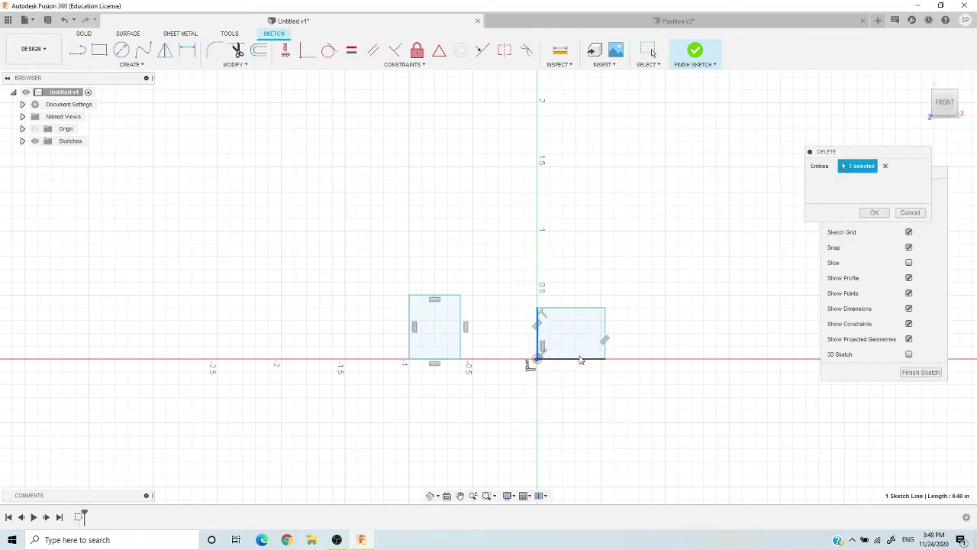
pyautogui.click(568, 309)
pyautogui.click(605, 336)
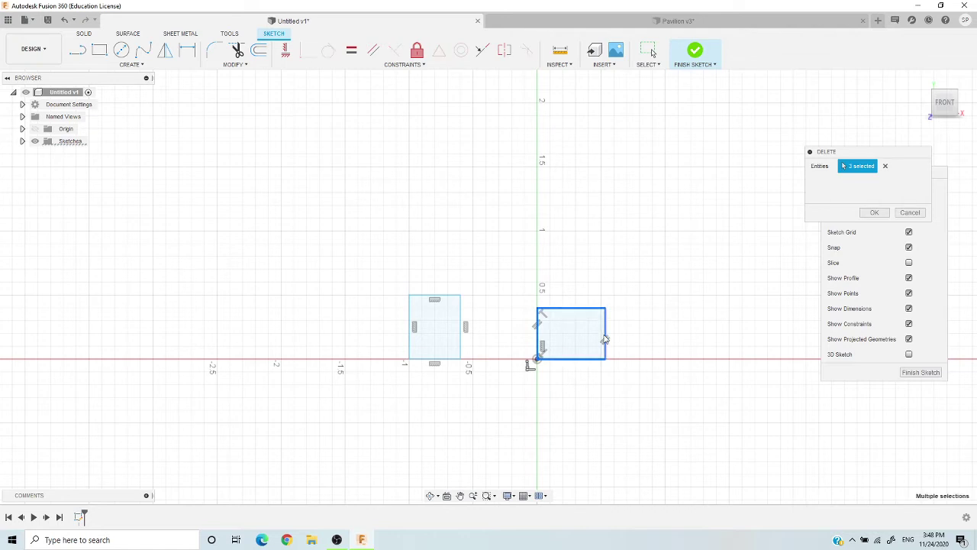
pyautogui.click(437, 295)
pyautogui.click(461, 318)
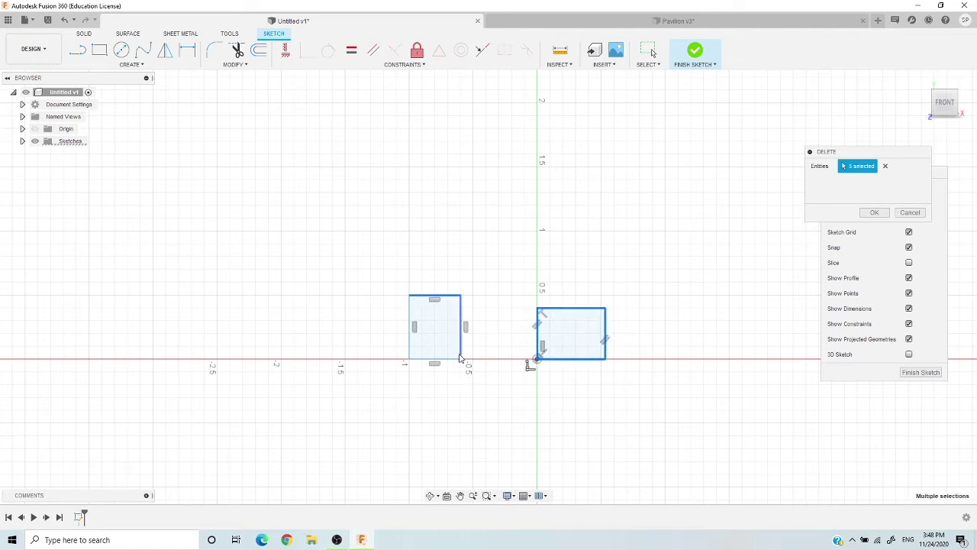
pyautogui.click(452, 359)
pyautogui.click(410, 345)
pyautogui.click(411, 345)
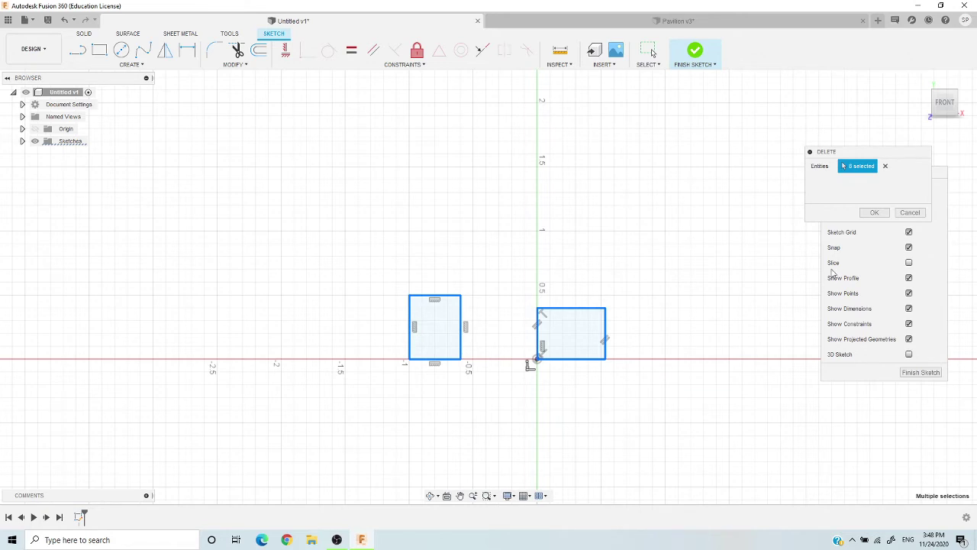
pyautogui.click(874, 212)
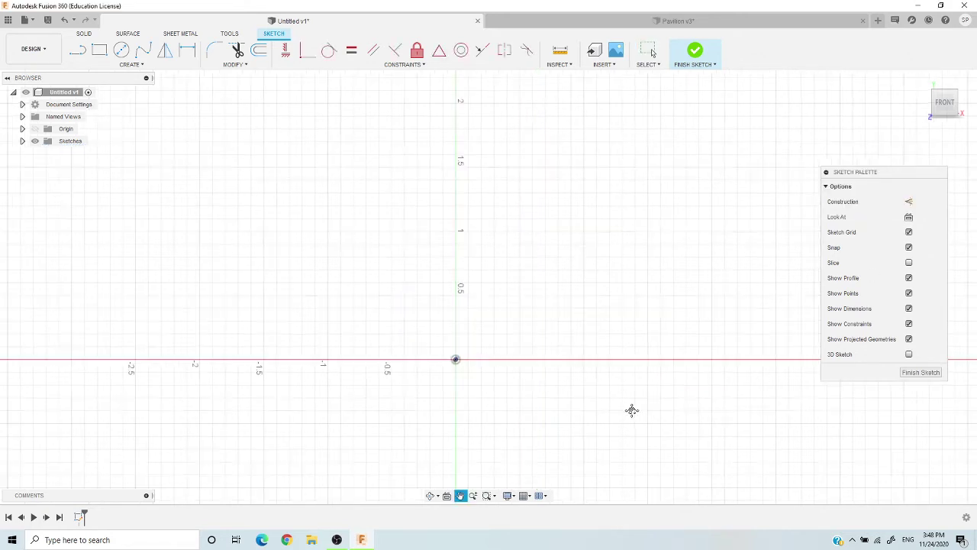
# Step: Draw a 4 in horizontal line from the origin along the X axis and place its dimension below the line
pyautogui.click(695, 20)
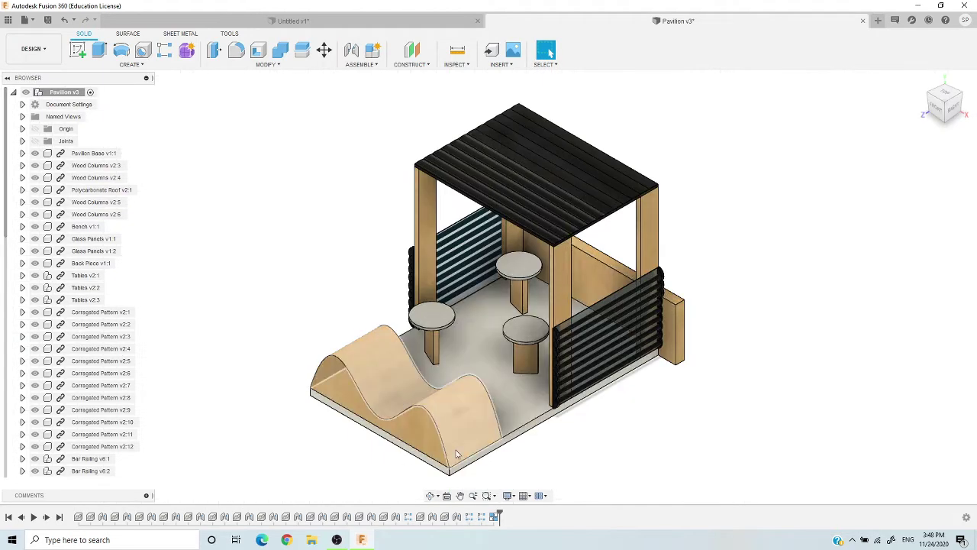
pyautogui.click(395, 27)
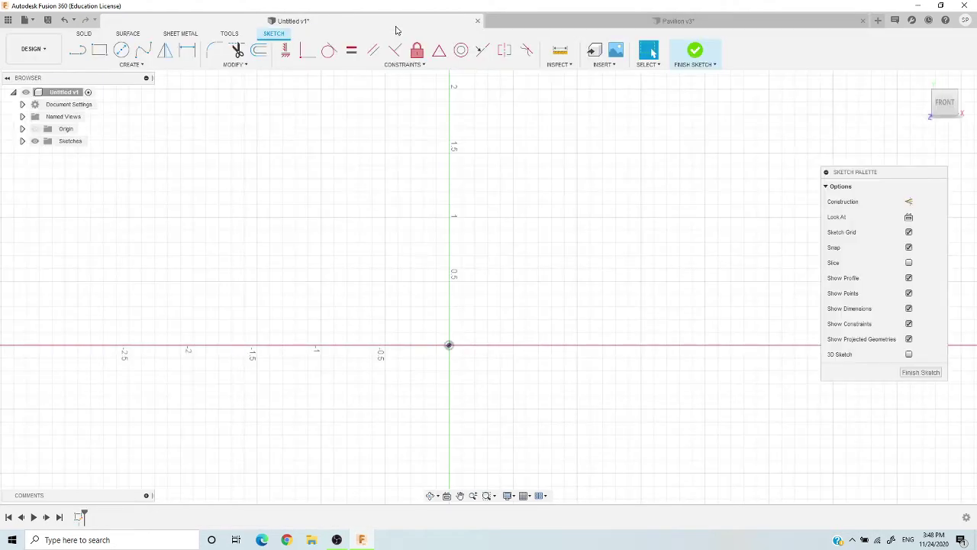
pyautogui.click(77, 50)
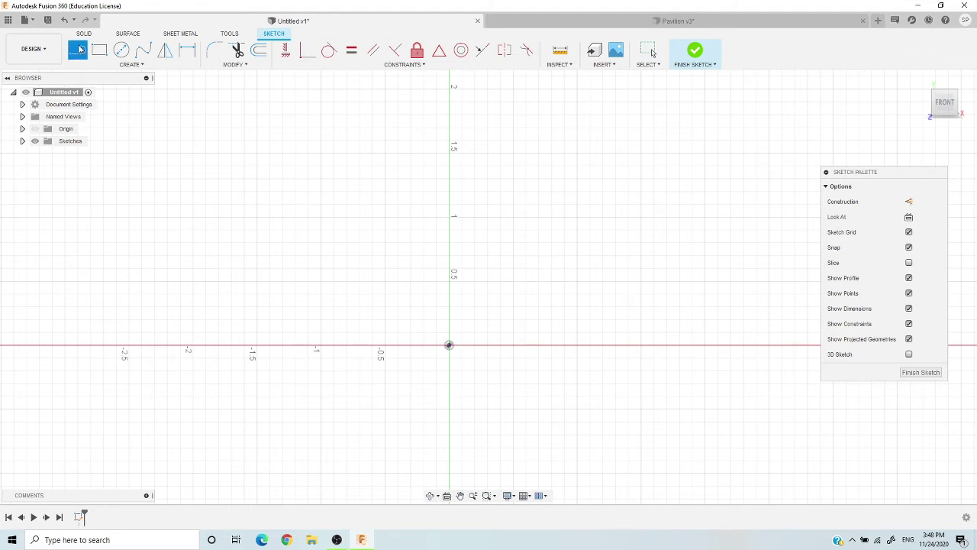
pyautogui.click(449, 345)
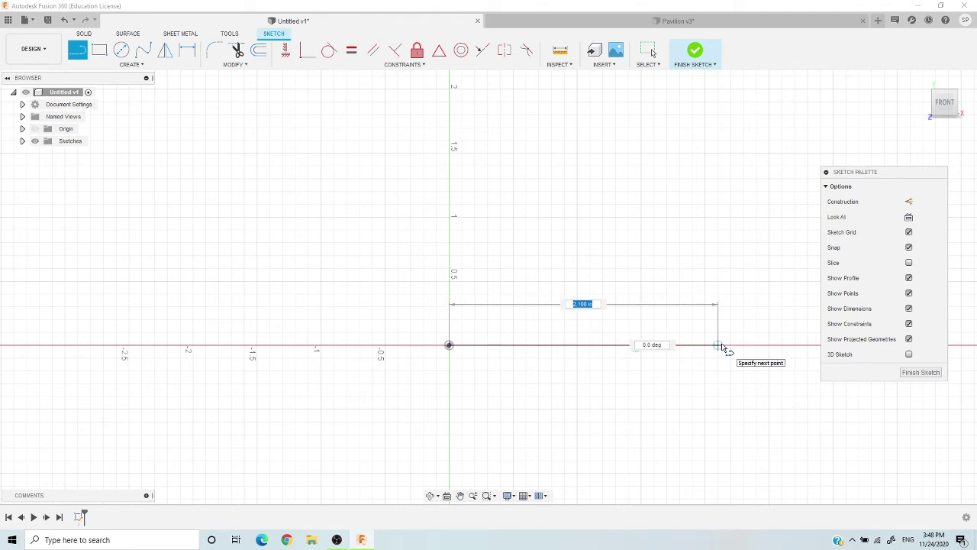
pyautogui.write('4')
pyautogui.press('Tab')
pyautogui.moveTo(722, 349); pyautogui.dragTo(478, 359, button='middle')
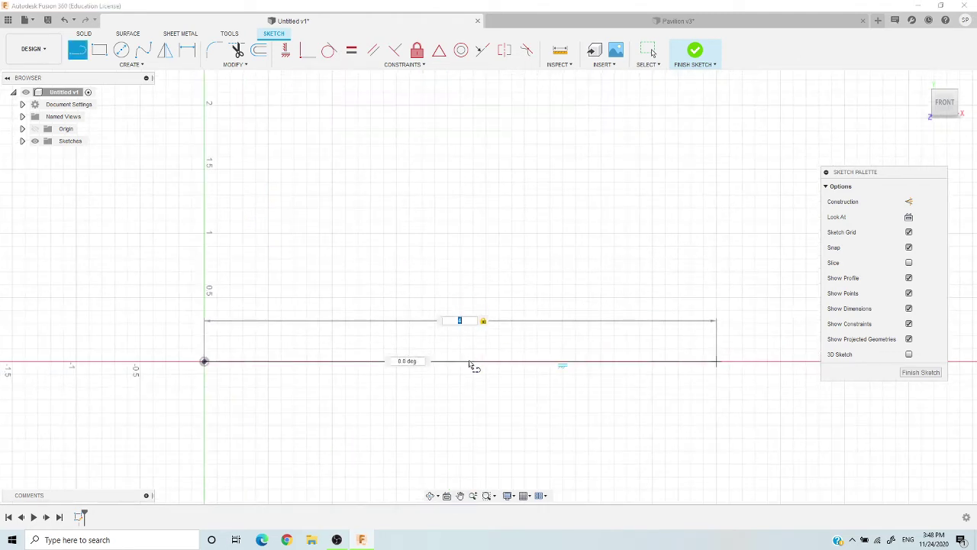
pyautogui.click(474, 365)
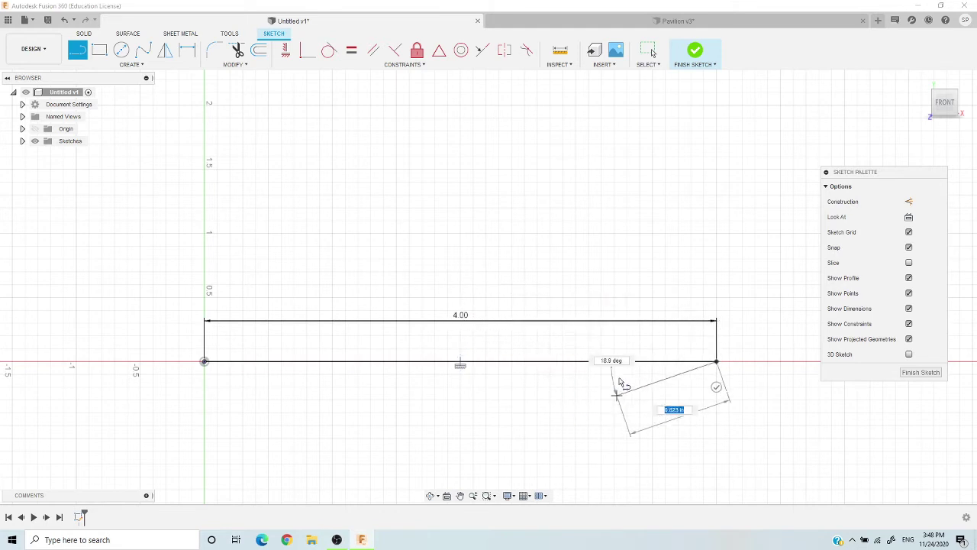
pyautogui.press('Escape')
pyautogui.moveTo(454, 331); pyautogui.dragTo(497, 406)
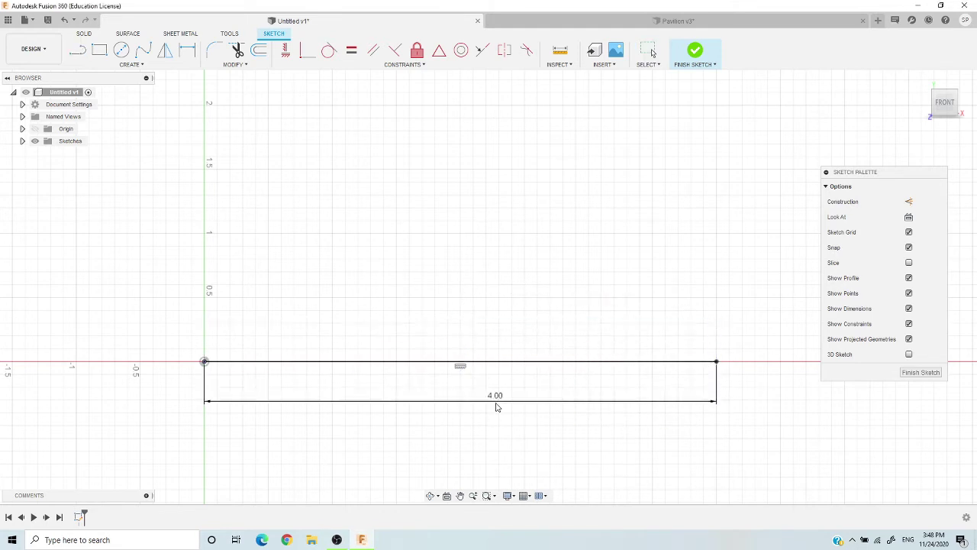
pyautogui.scroll(-2, 661, 336)
pyautogui.scroll(1, 656, 352)
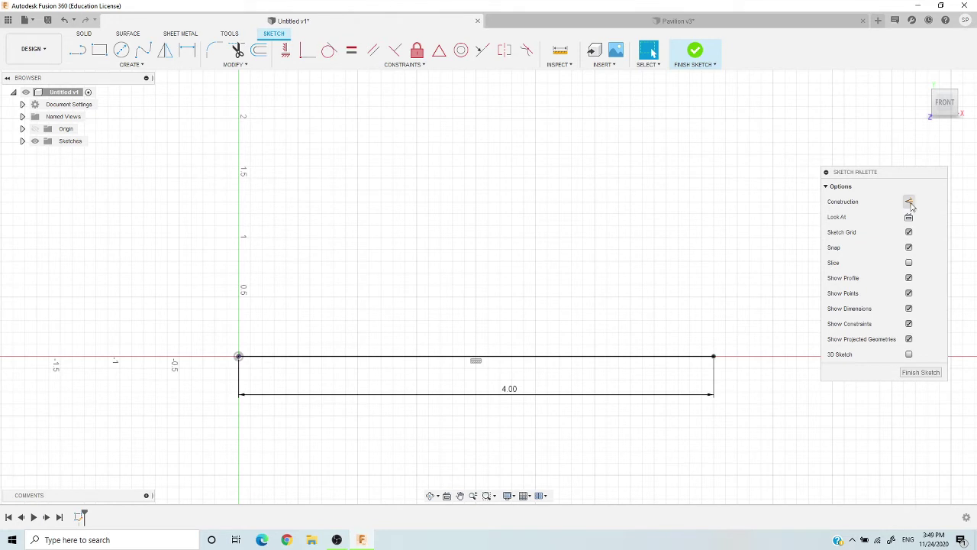
# Step: Switch on construction geometry and draw a 0.266 in vertical construction line upward from the midpoint of the 4 in base line
pyautogui.click(908, 202)
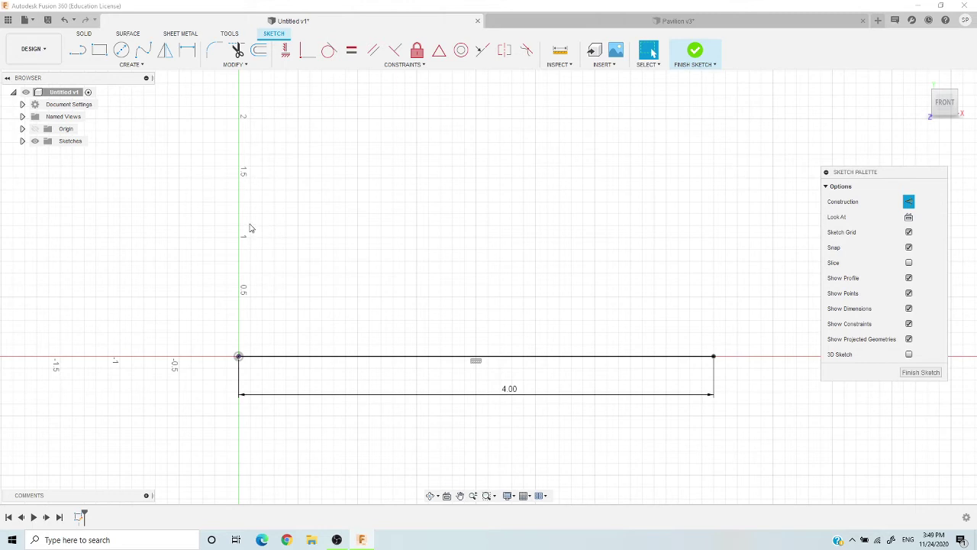
pyautogui.click(79, 50)
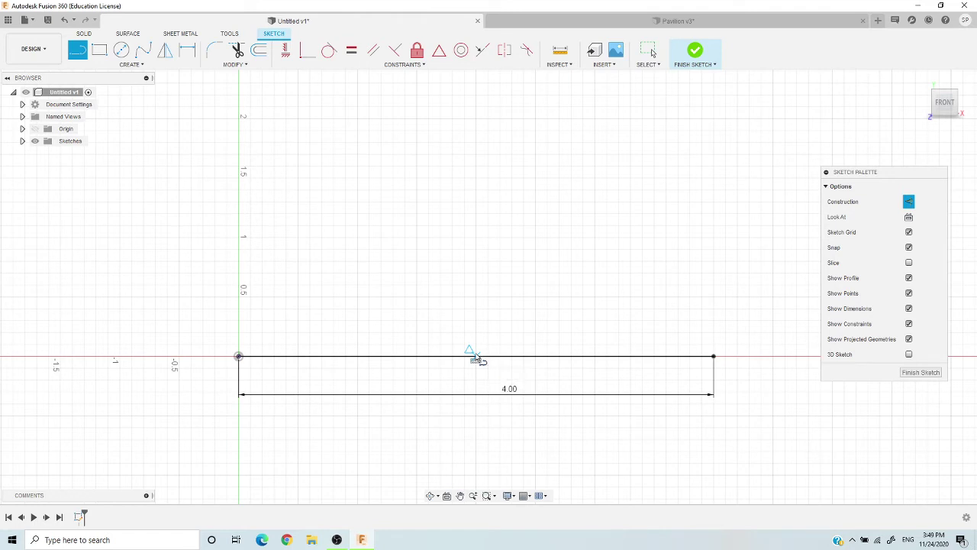
pyautogui.scroll(5, 474, 359)
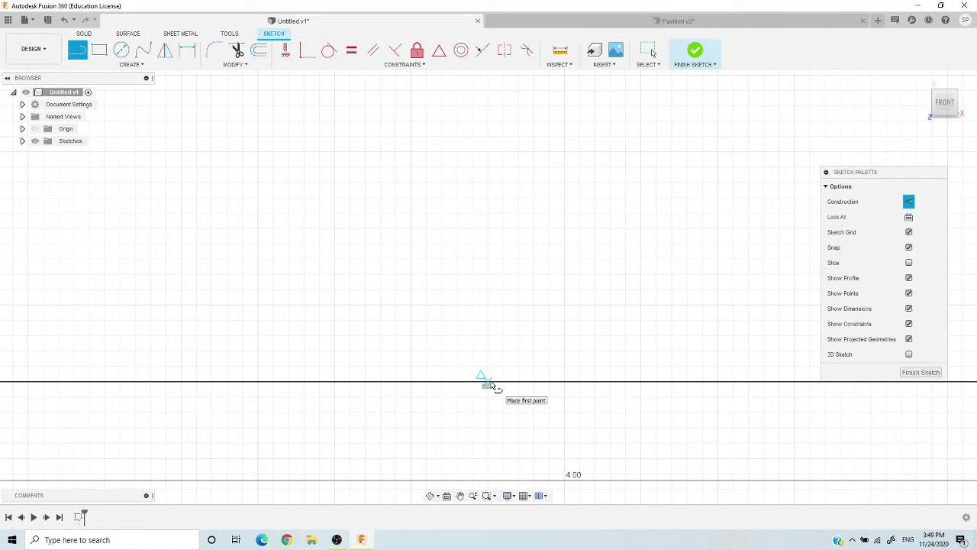
pyautogui.scroll(-3, 492, 387)
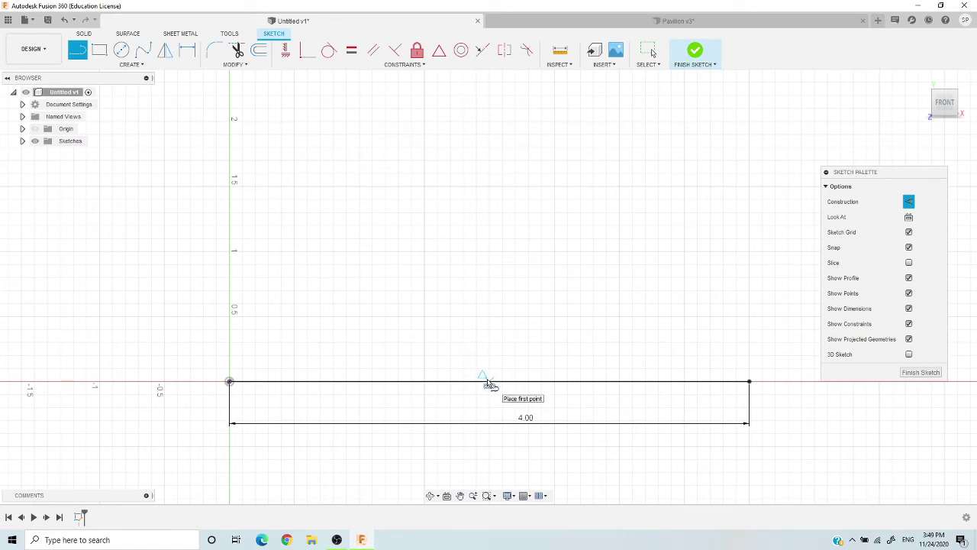
pyautogui.click(489, 380)
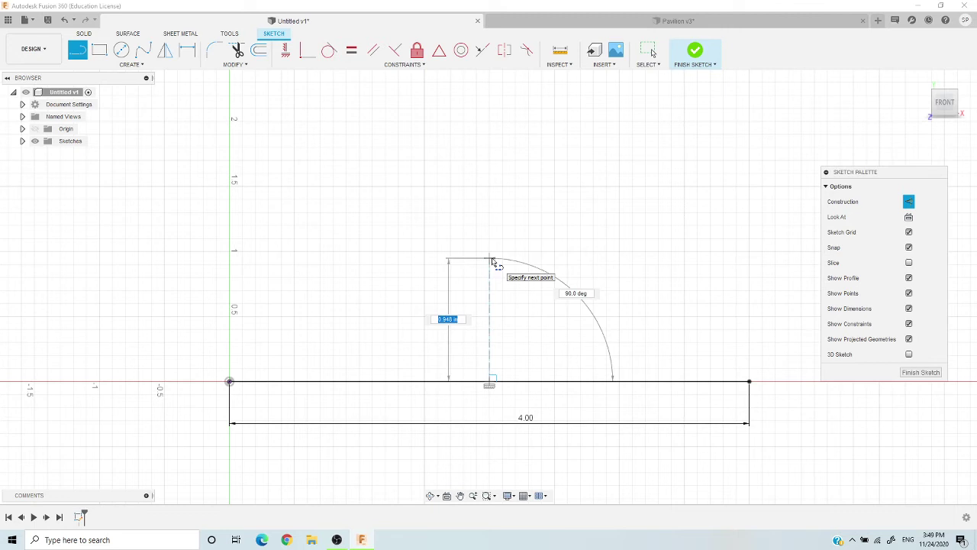
pyautogui.write('3')
pyautogui.press('Tab')
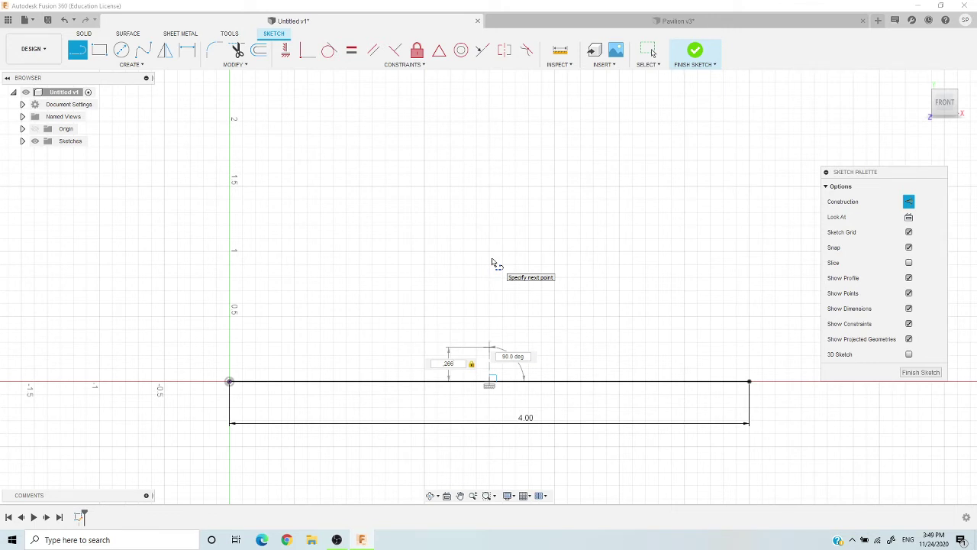
pyautogui.press('Tab')
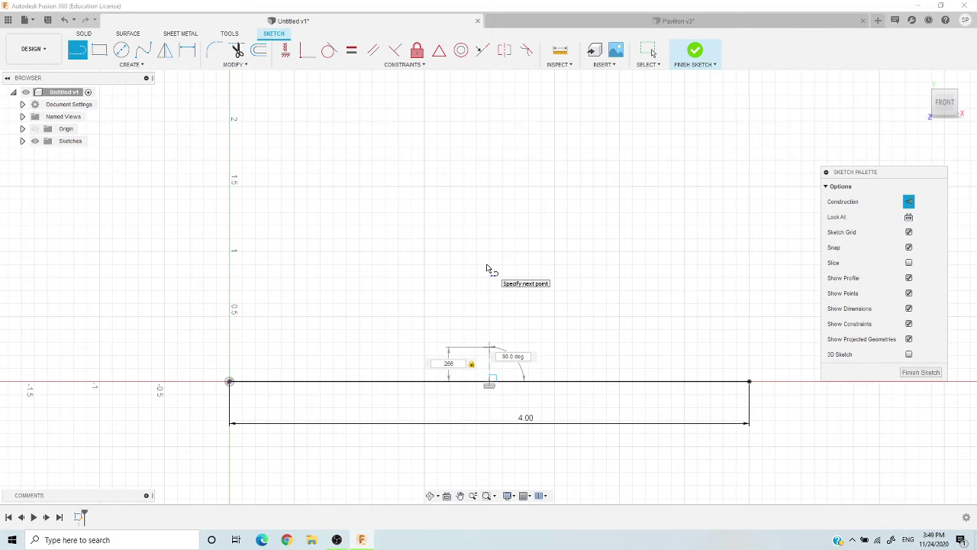
pyautogui.press('Return')
pyautogui.press('Escape')
pyautogui.scroll(2, 500, 391)
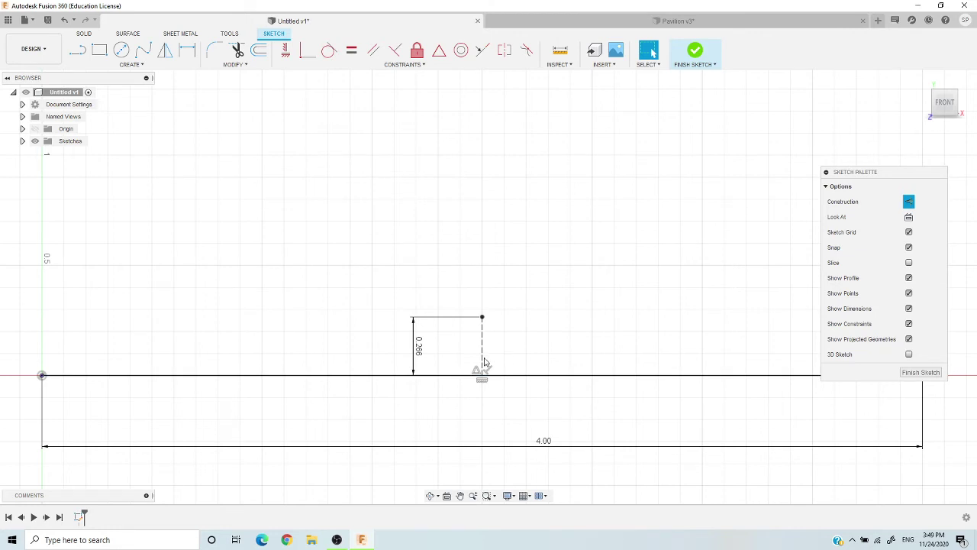
pyautogui.scroll(-5, 592, 350)
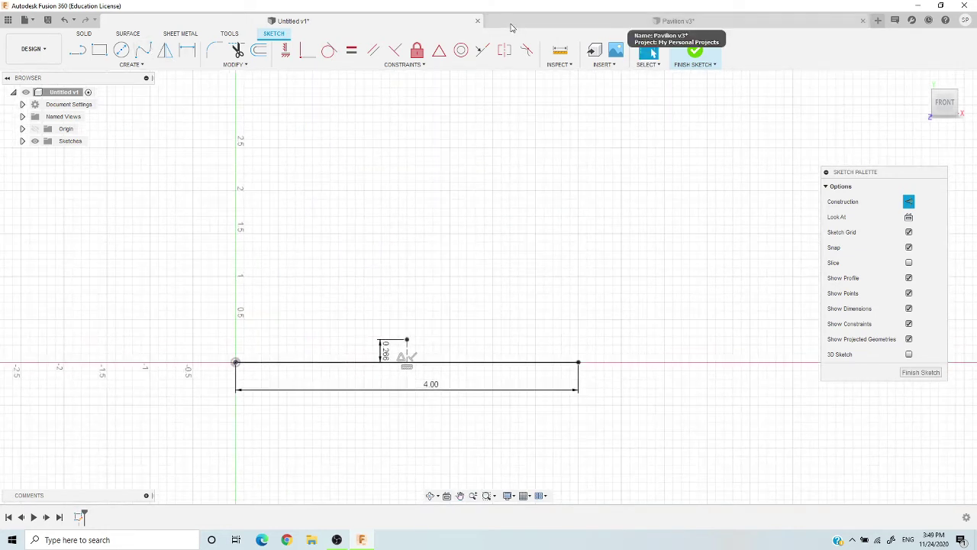
# Step: Draw a 1 in construction line from the origin along the base line
pyautogui.click(77, 51)
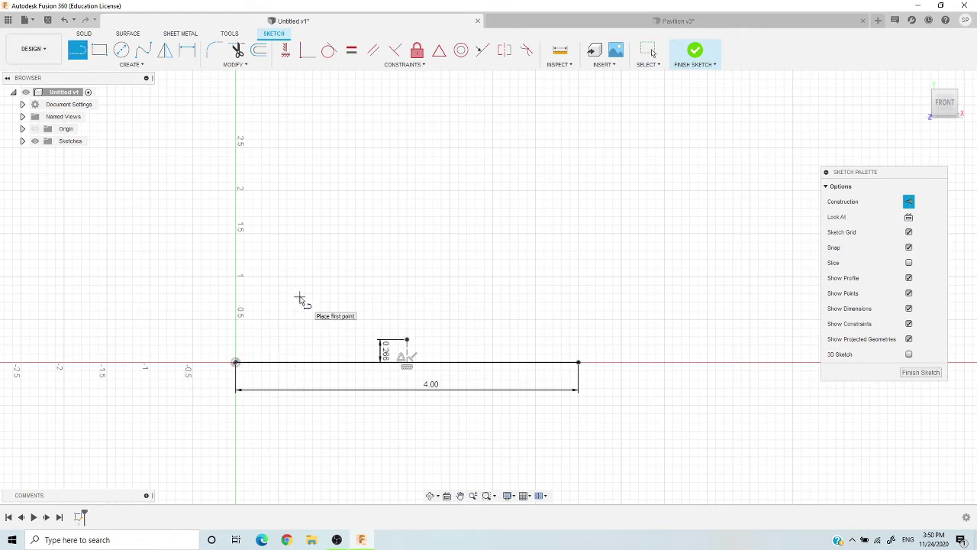
pyautogui.click(236, 363)
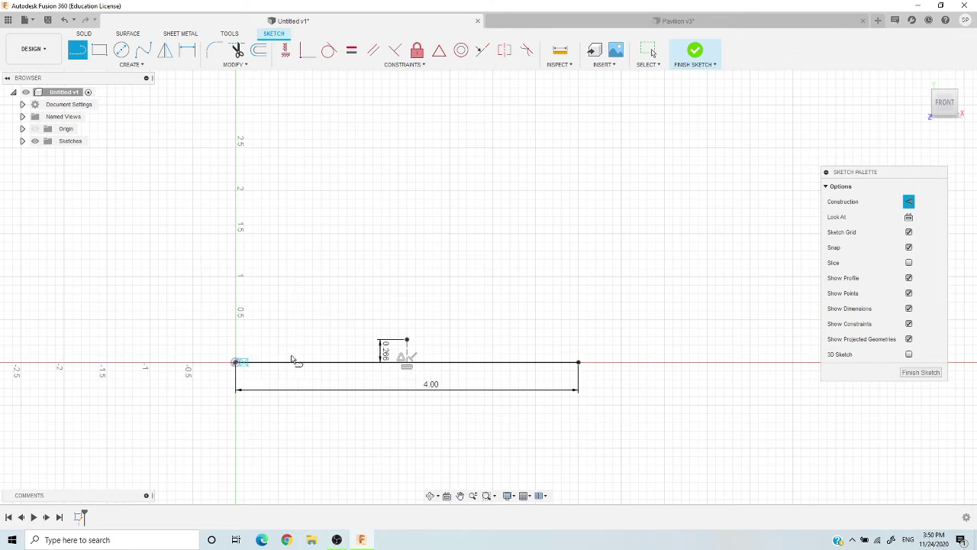
pyautogui.click(577, 364)
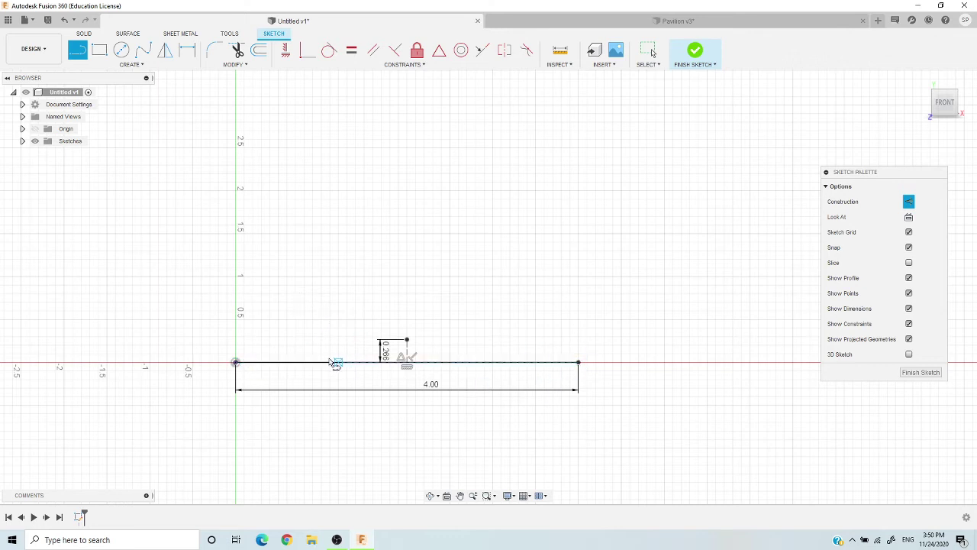
pyautogui.click(236, 363)
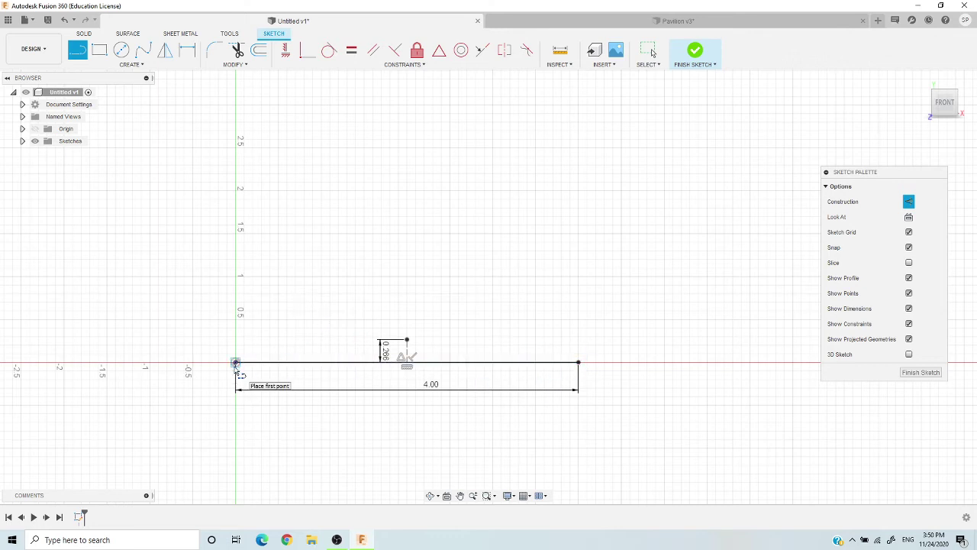
pyautogui.click(909, 201)
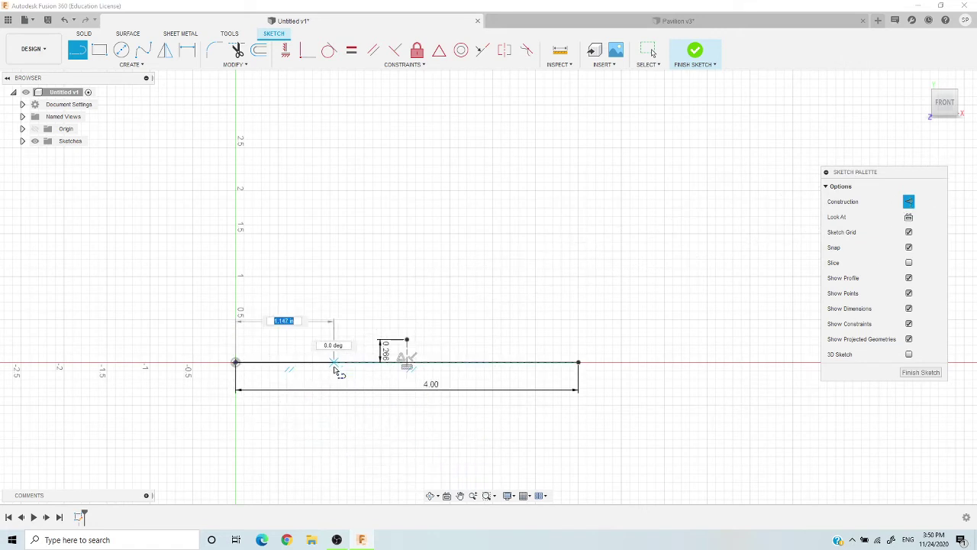
pyautogui.write('1')
pyautogui.press('Return')
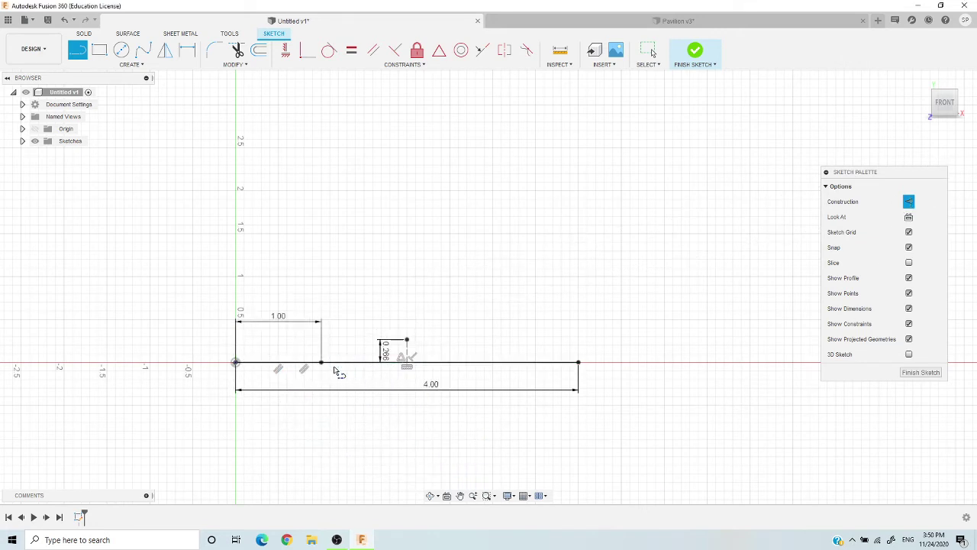
# Step: Draw a 1 in construction line inward from the base line's right end, and move the left 1 in dimension below the base line
pyautogui.click(578, 363)
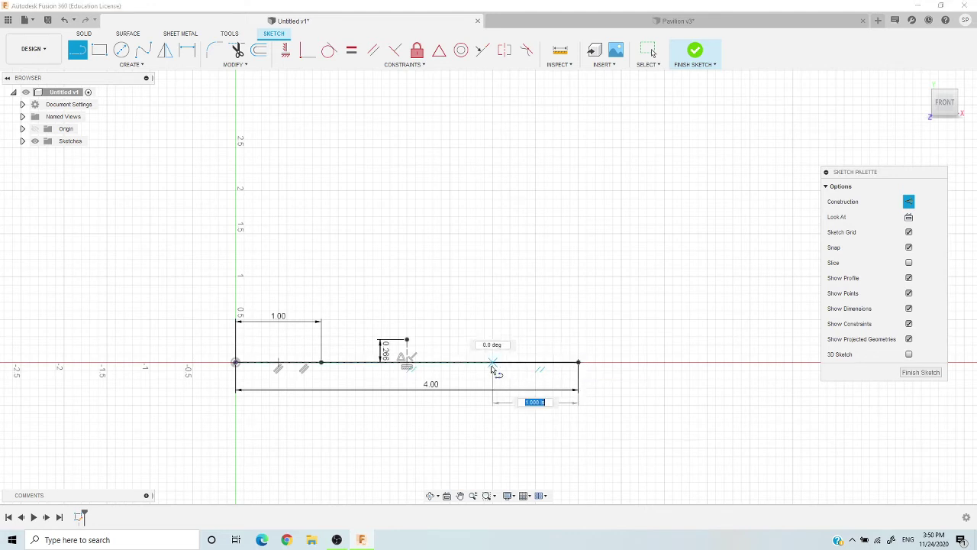
pyautogui.write('1')
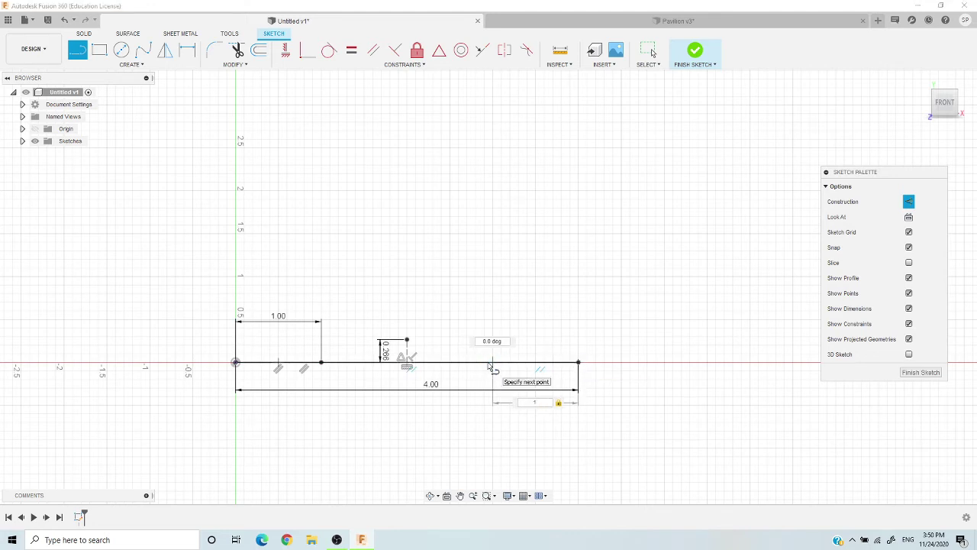
pyautogui.press('Return')
pyautogui.press('Escape')
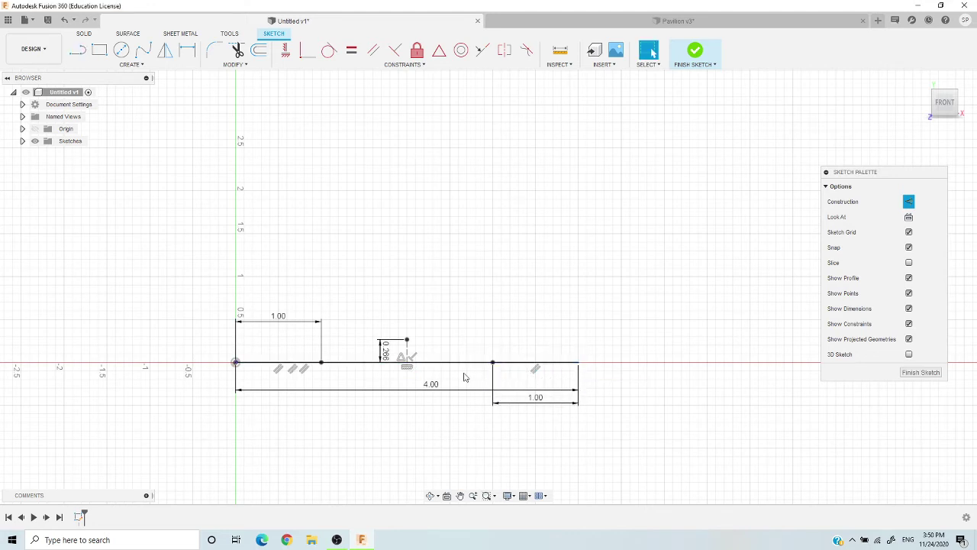
pyautogui.moveTo(286, 323); pyautogui.dragTo(297, 426)
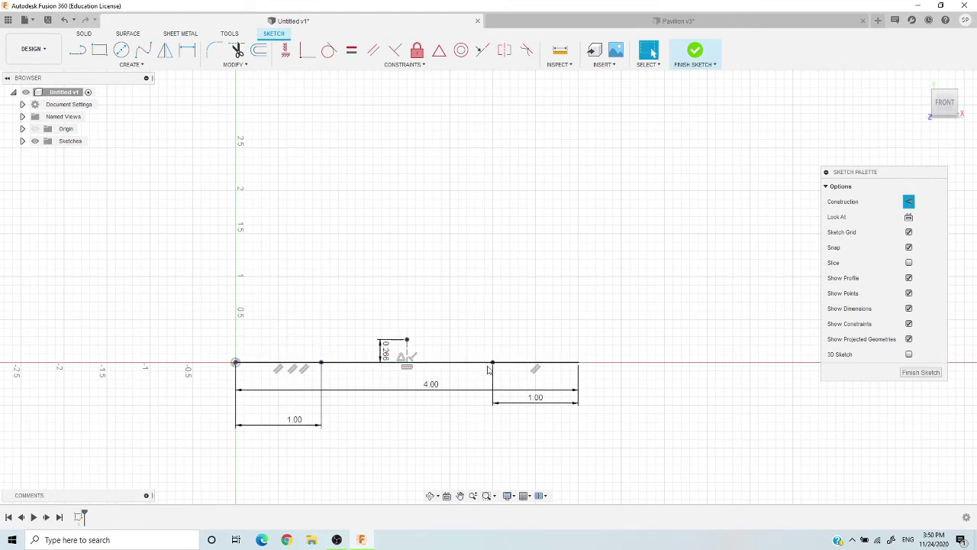
# Step: Draw a 1.063 in vertical construction line upward from the inner end of the left 1 in segment
pyautogui.click(139, 66)
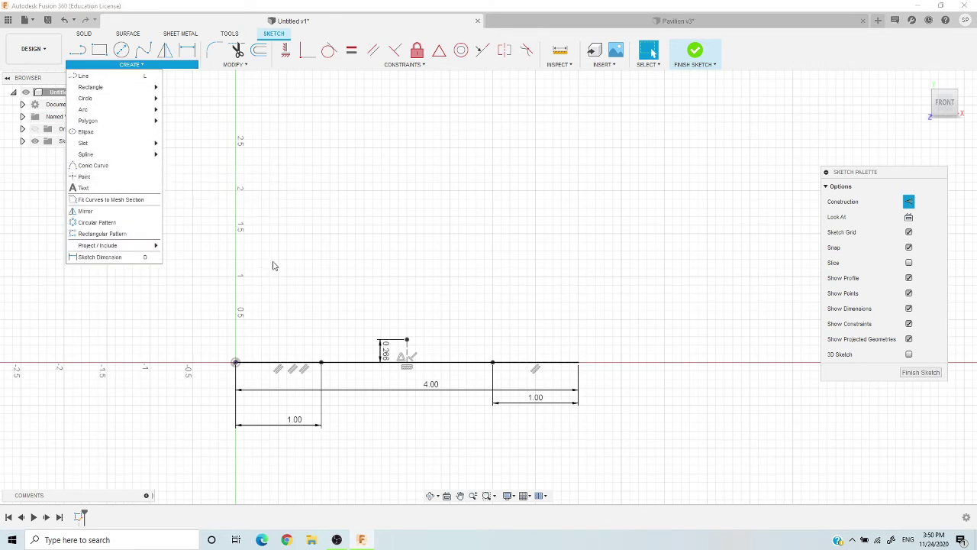
pyautogui.click(90, 75)
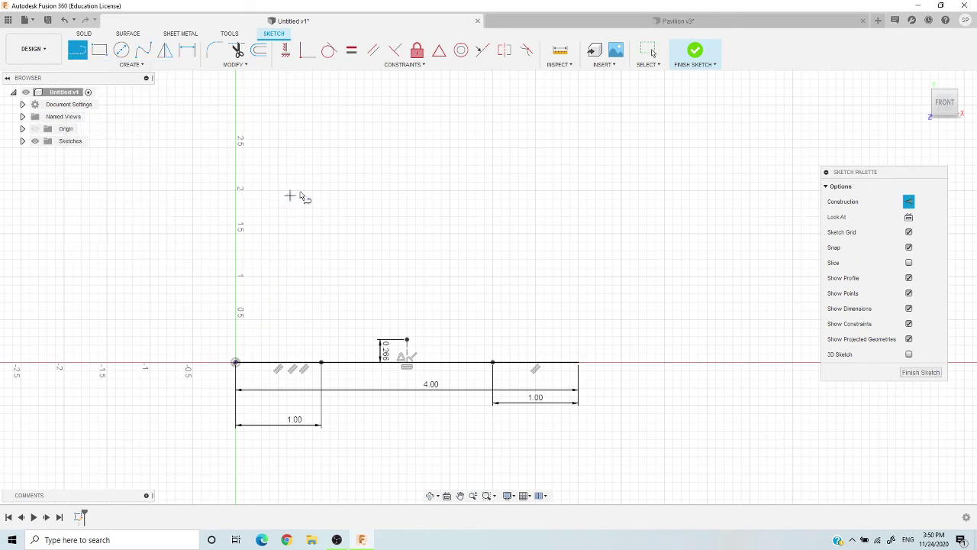
pyautogui.click(322, 363)
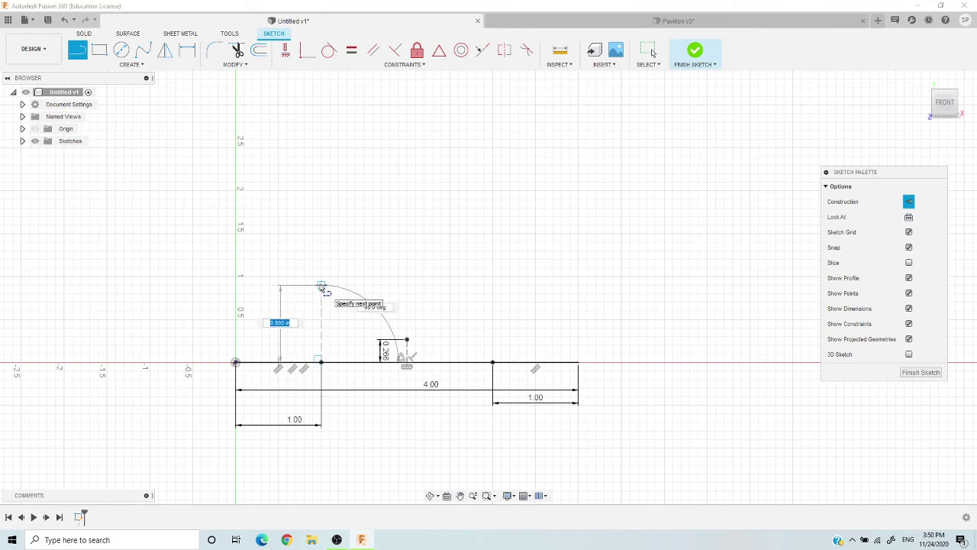
pyautogui.write('1.063')
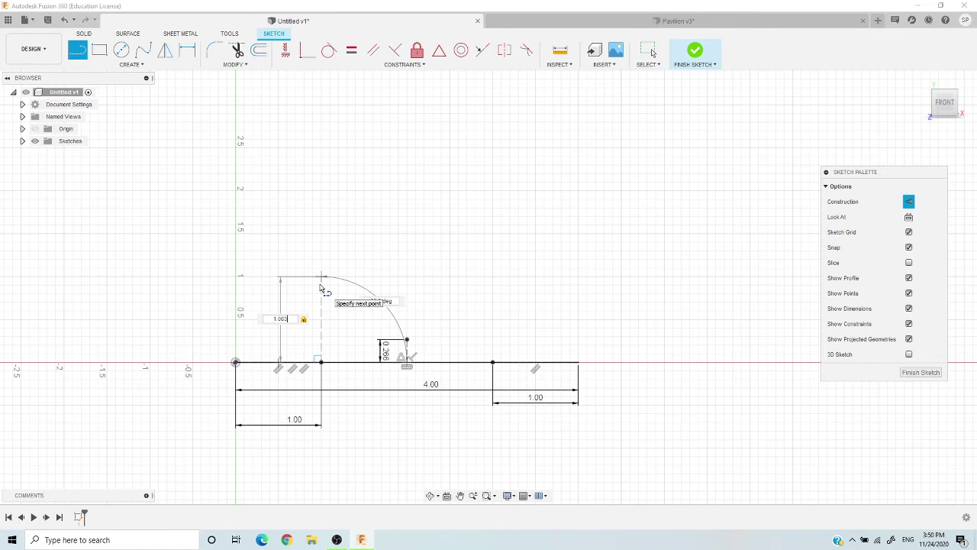
pyautogui.press('Return')
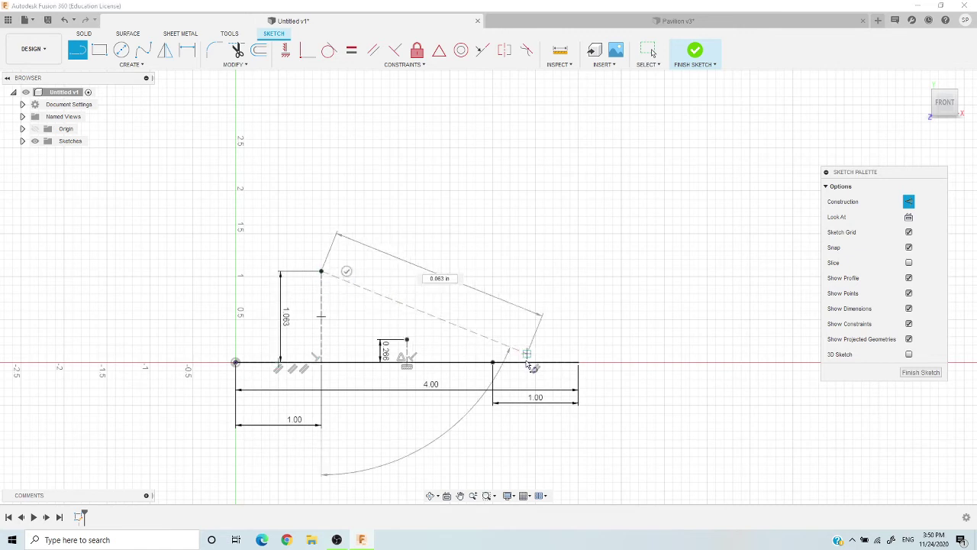
pyautogui.press('Escape')
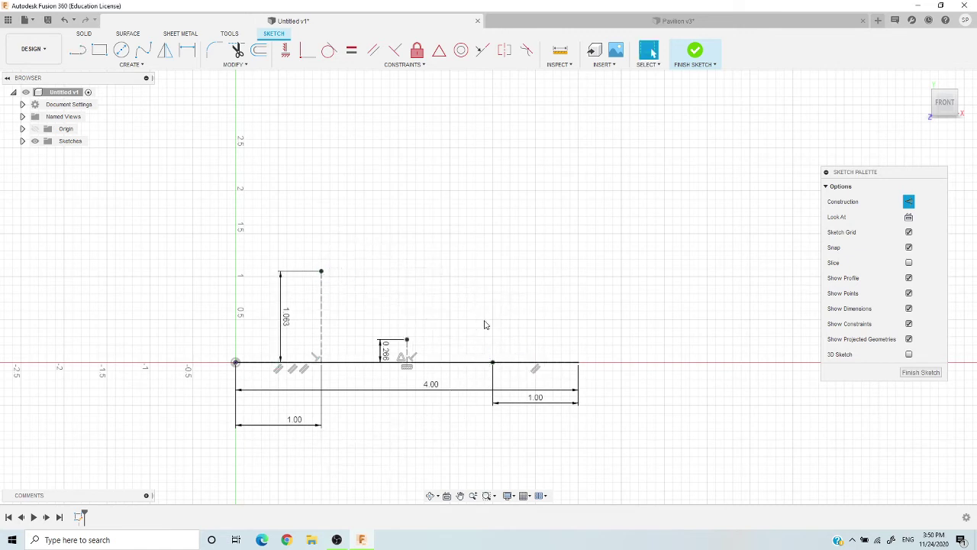
# Step: Draw a 1.063 in vertical construction line upward from the inner end of the right 1 in segment, and switch off construction geometry
pyautogui.press('l')
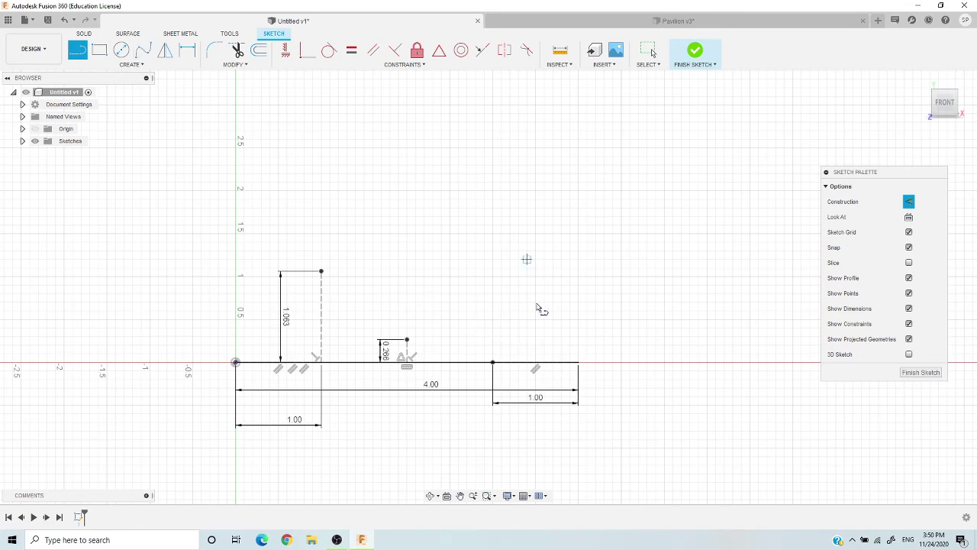
pyautogui.click(493, 362)
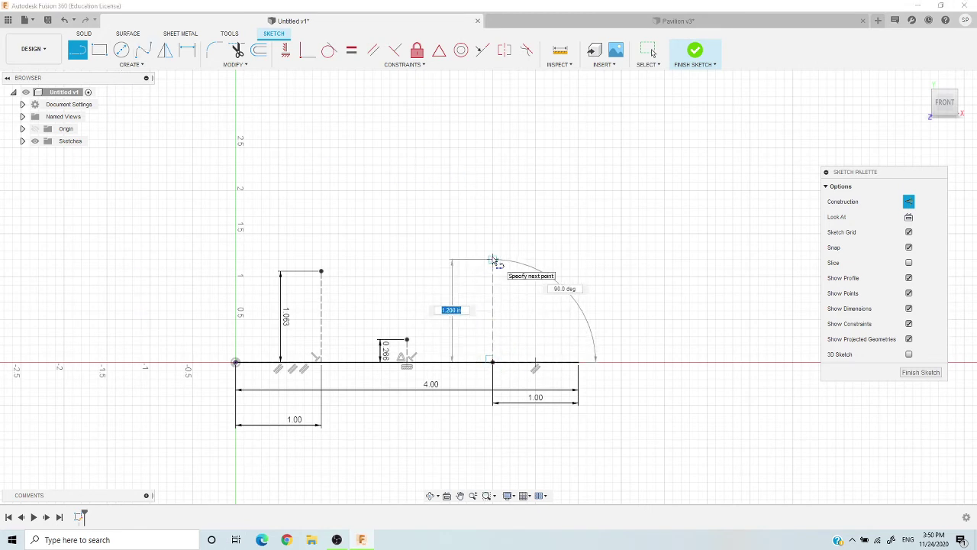
pyautogui.write('1.083')
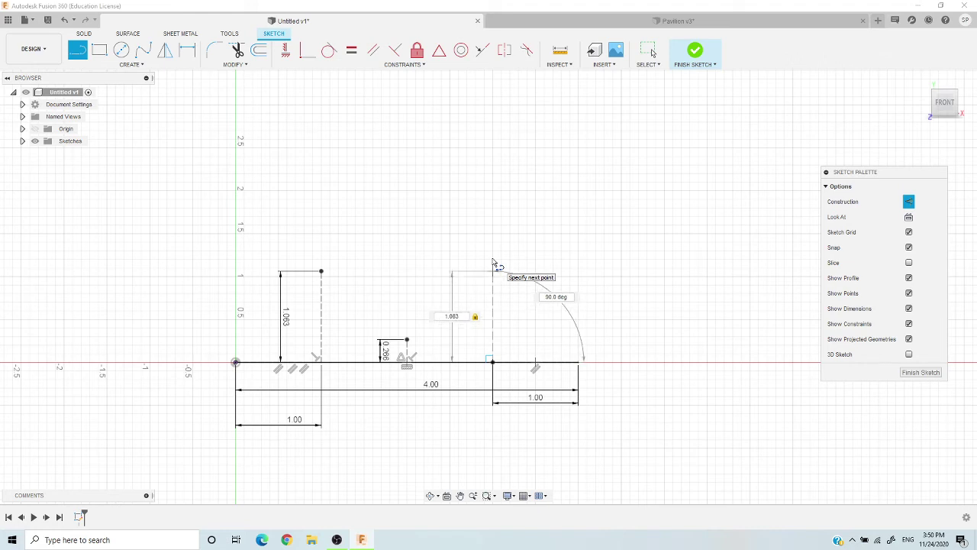
pyautogui.press('Return')
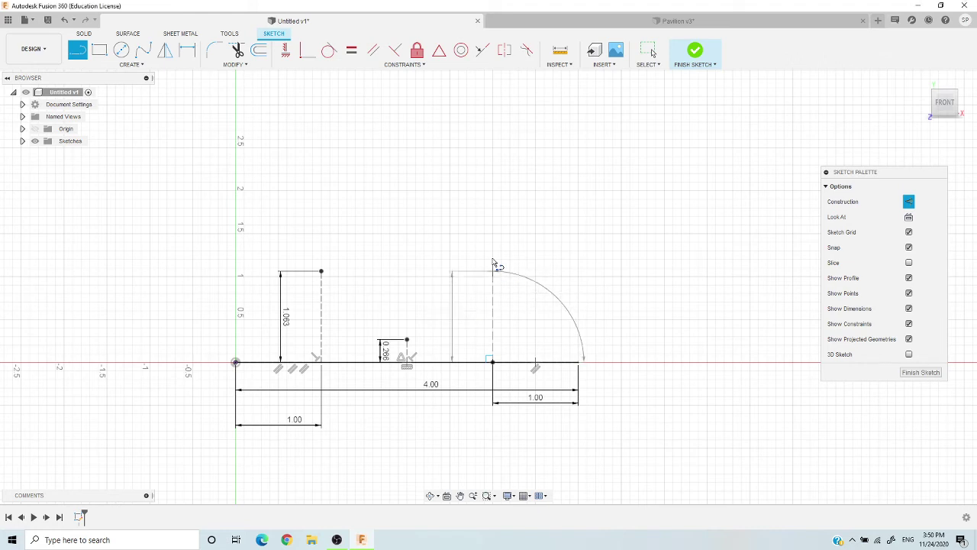
pyautogui.click(492, 270)
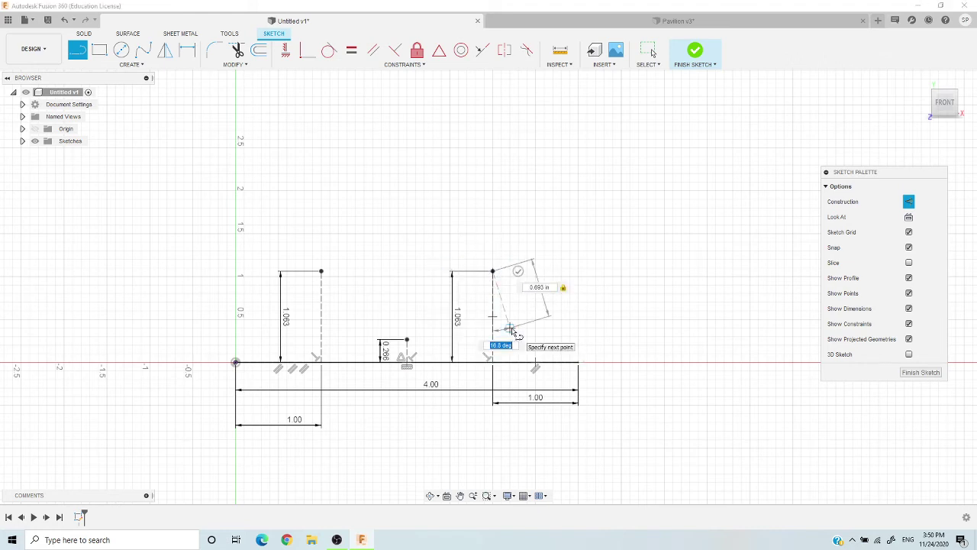
pyautogui.press('Escape')
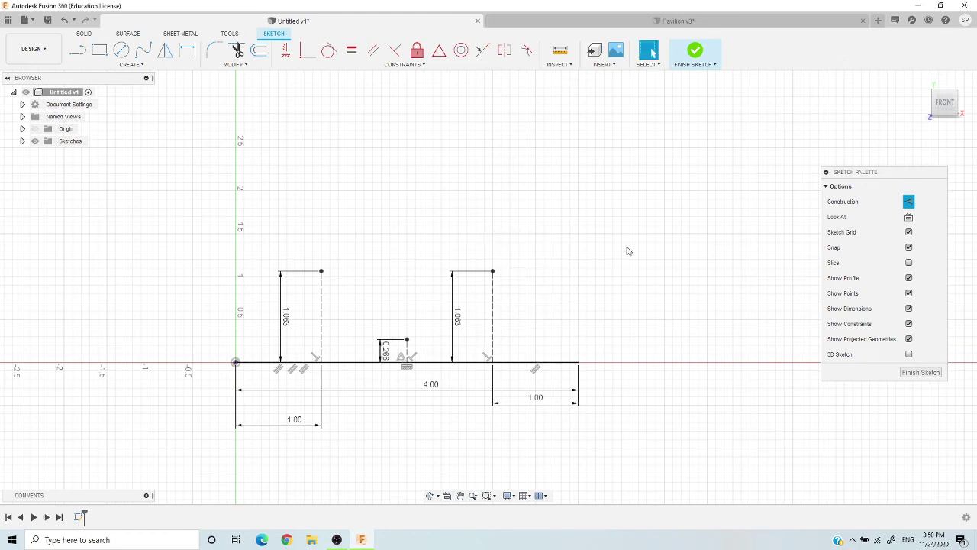
pyautogui.scroll(1, 389, 290)
pyautogui.scroll(-2, 397, 336)
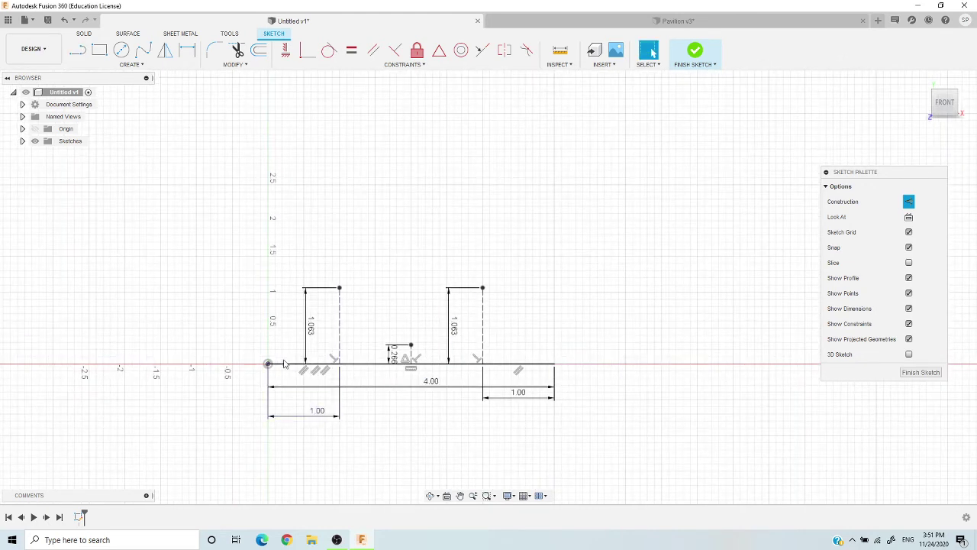
pyautogui.click(908, 202)
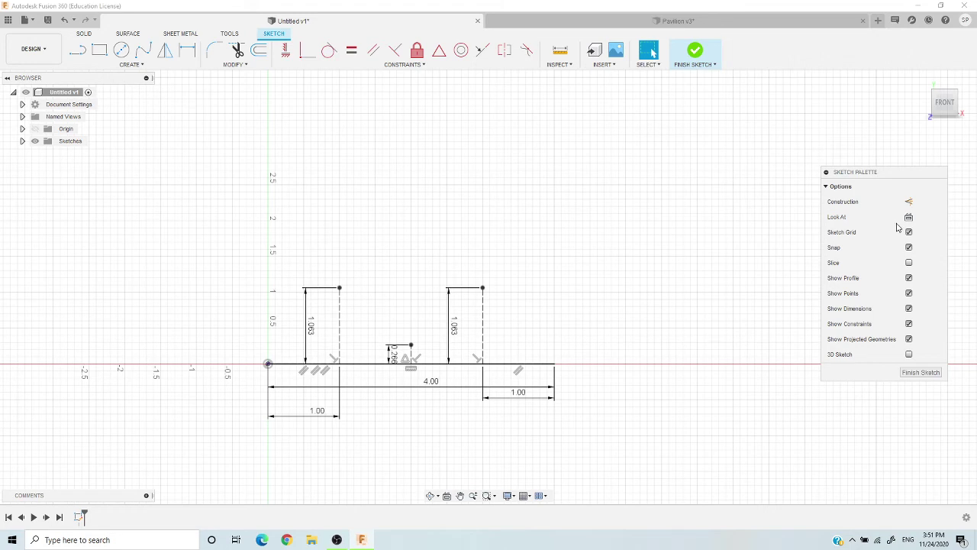
pyautogui.scroll(4, 532, 292)
pyautogui.scroll(-4, 558, 369)
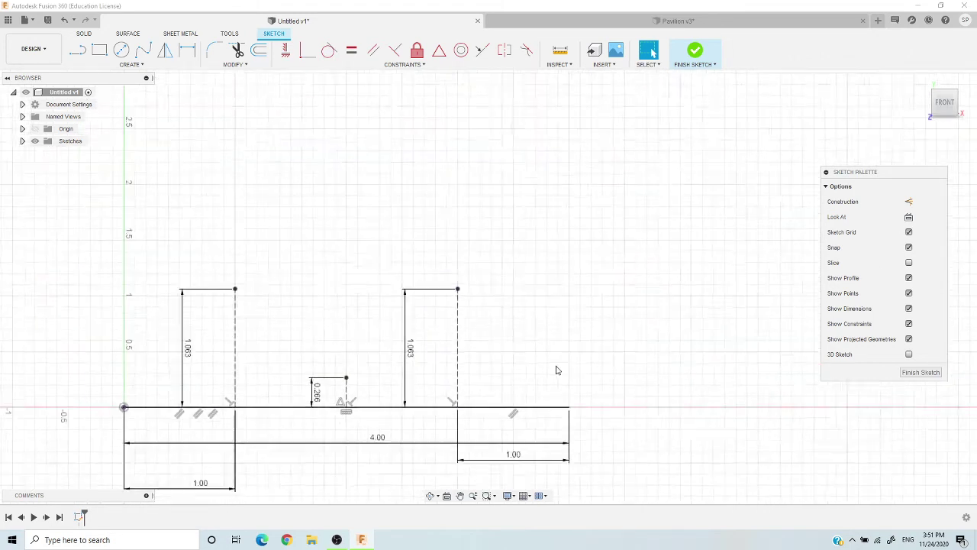
pyautogui.scroll(4, 483, 373)
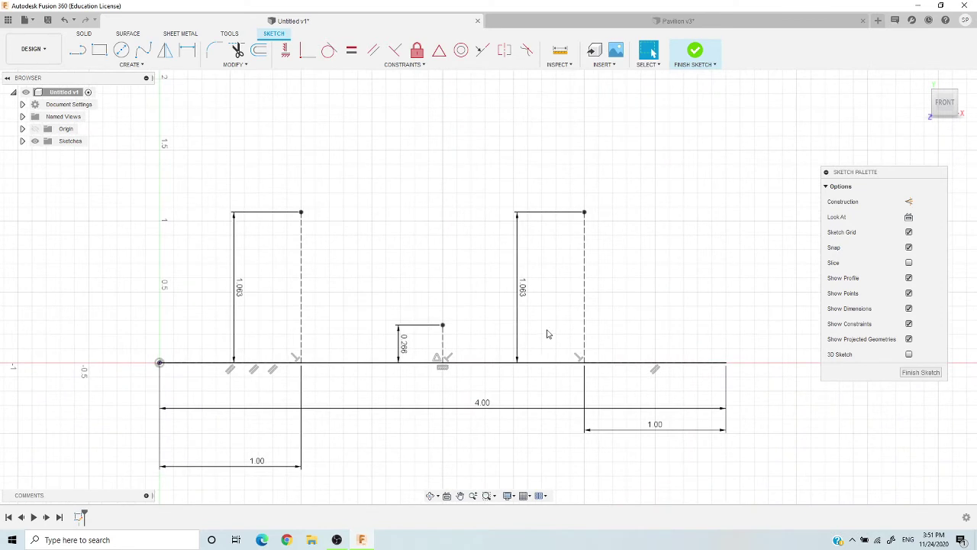
pyautogui.scroll(-3, 587, 321)
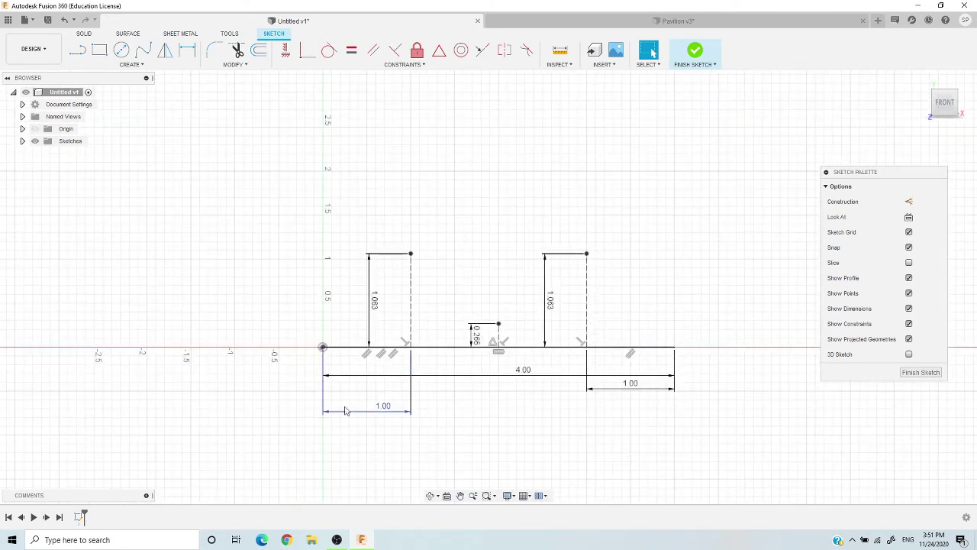
pyautogui.scroll(3, 396, 368)
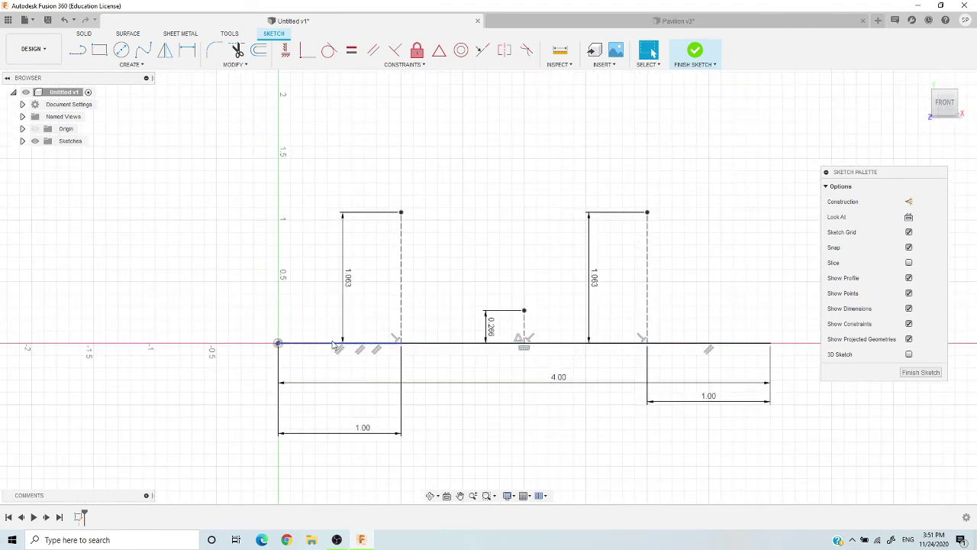
pyautogui.scroll(-2, 332, 319)
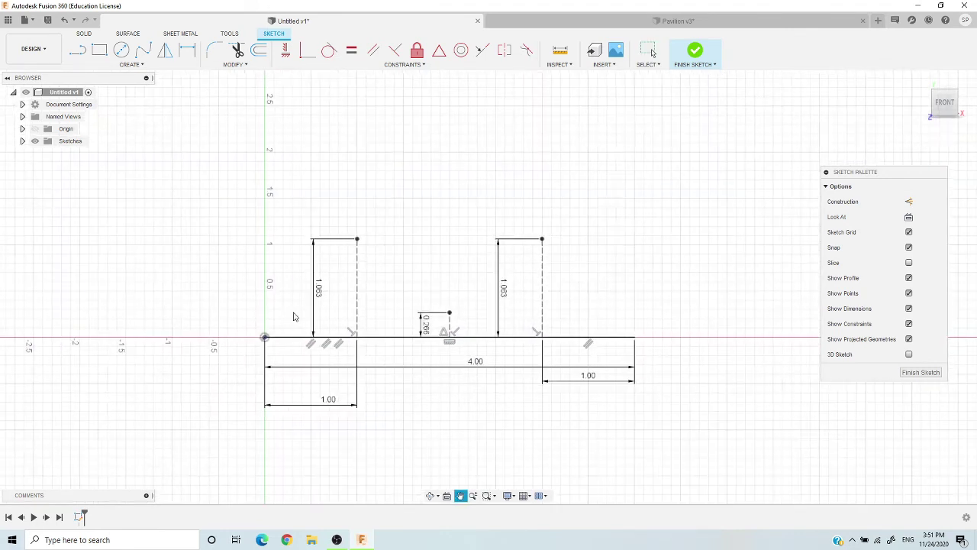
pyautogui.scroll(2, 264, 335)
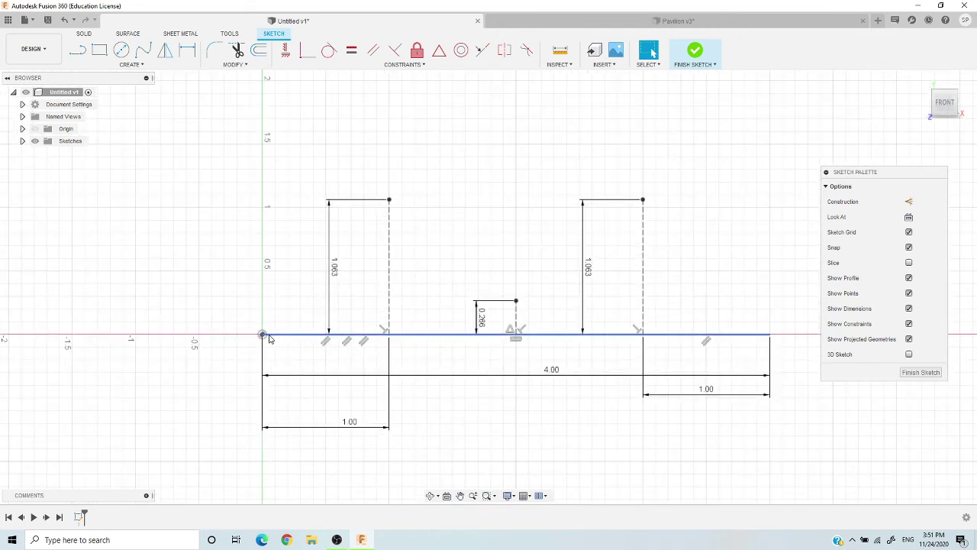
pyautogui.scroll(-1, 464, 428)
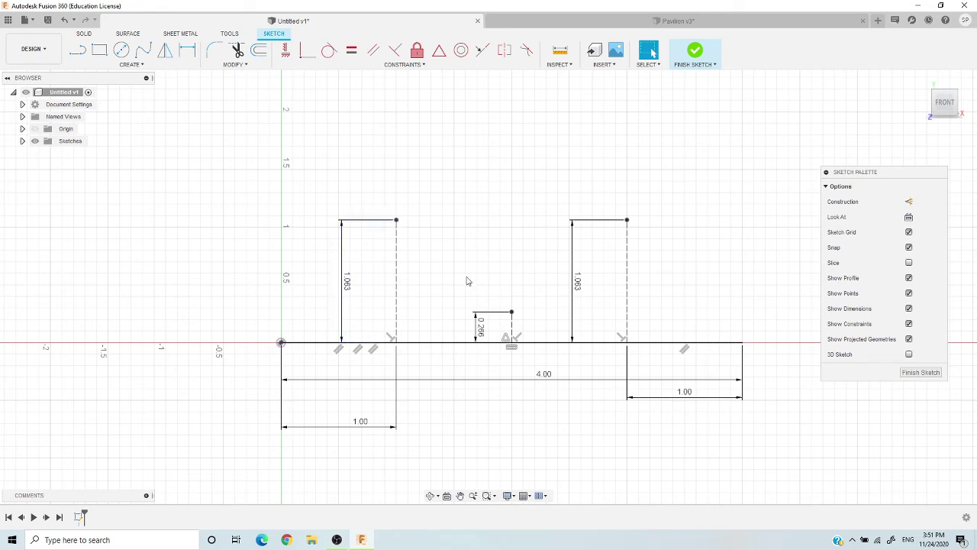
# Step: Draw a fit point spline from the origin through the tops of the three vertical construction lines to the base line's right end
pyautogui.click(144, 51)
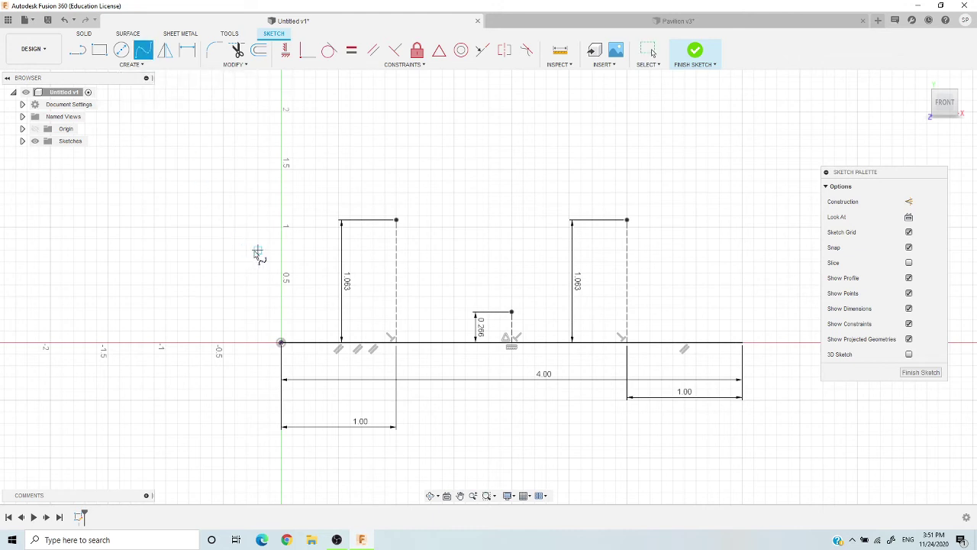
pyautogui.click(282, 343)
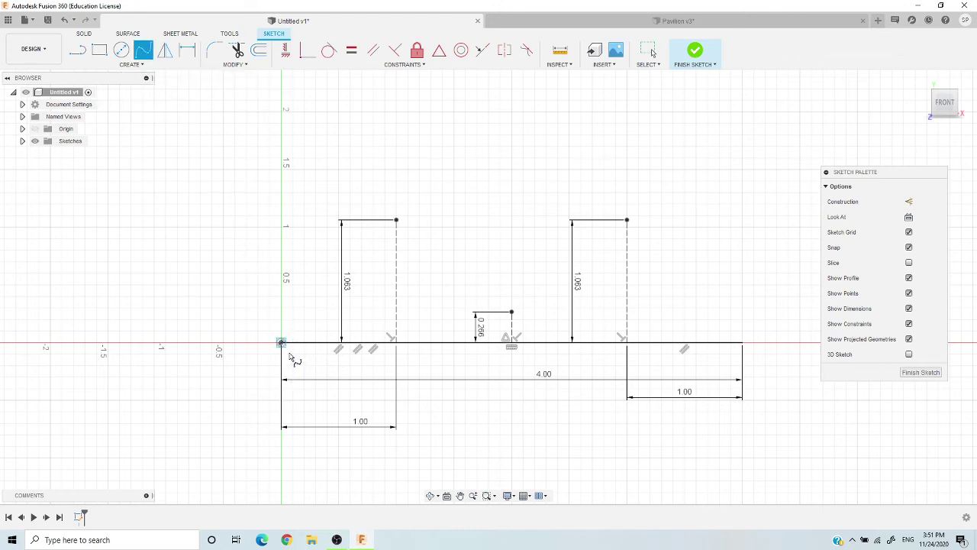
pyautogui.click(396, 220)
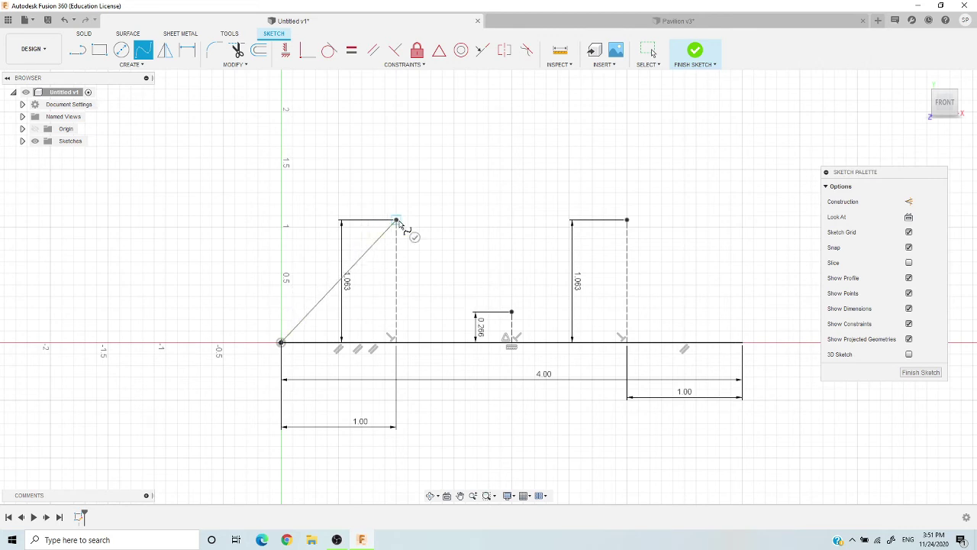
pyautogui.click(511, 312)
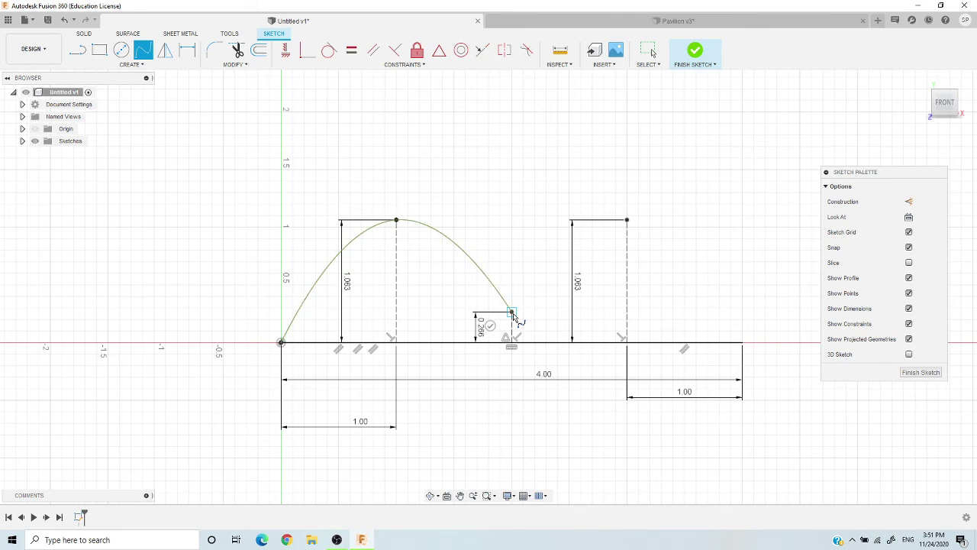
pyautogui.click(628, 221)
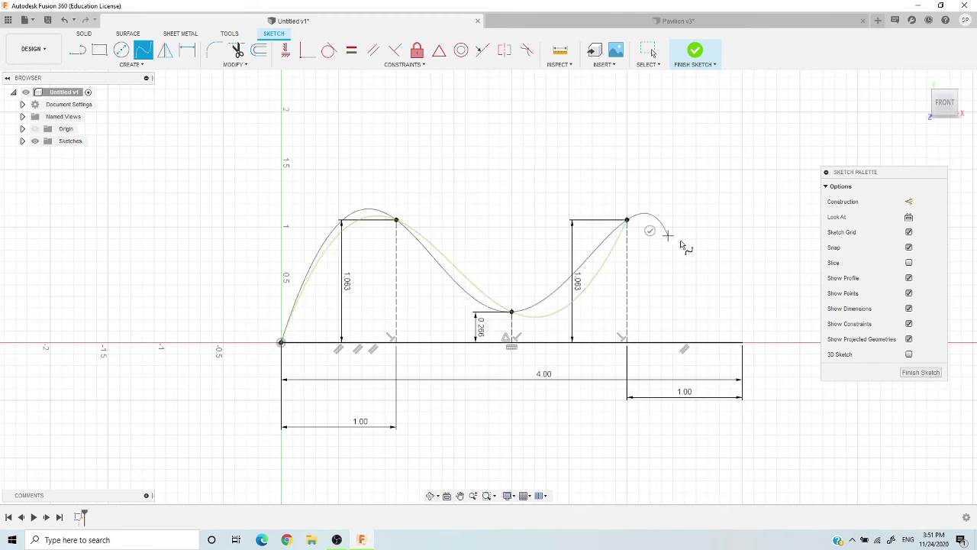
pyautogui.click(740, 344)
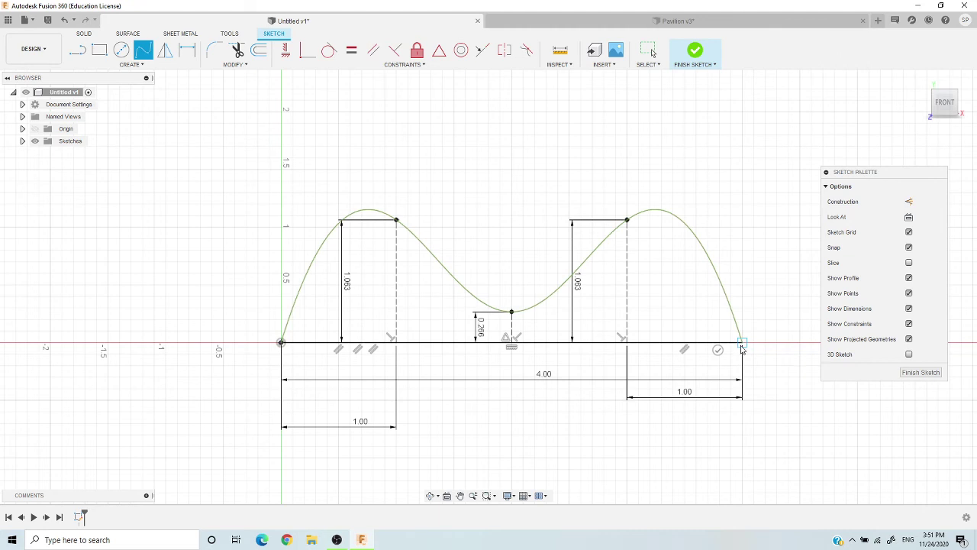
pyautogui.press('Escape')
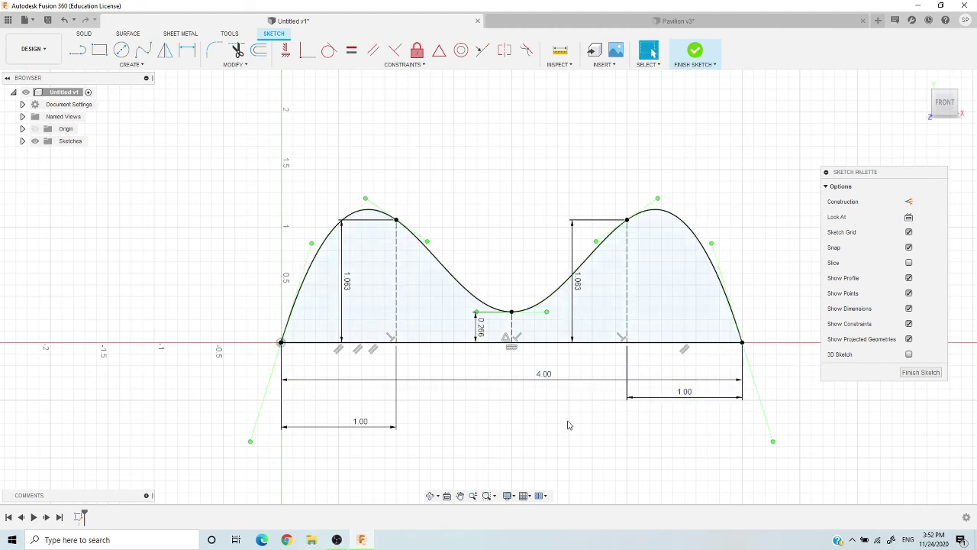
# Step: Examine the closed wavy bench profile and the spline's tangent handles
pyautogui.scroll(-3, 568, 425)
pyautogui.scroll(-2, 523, 399)
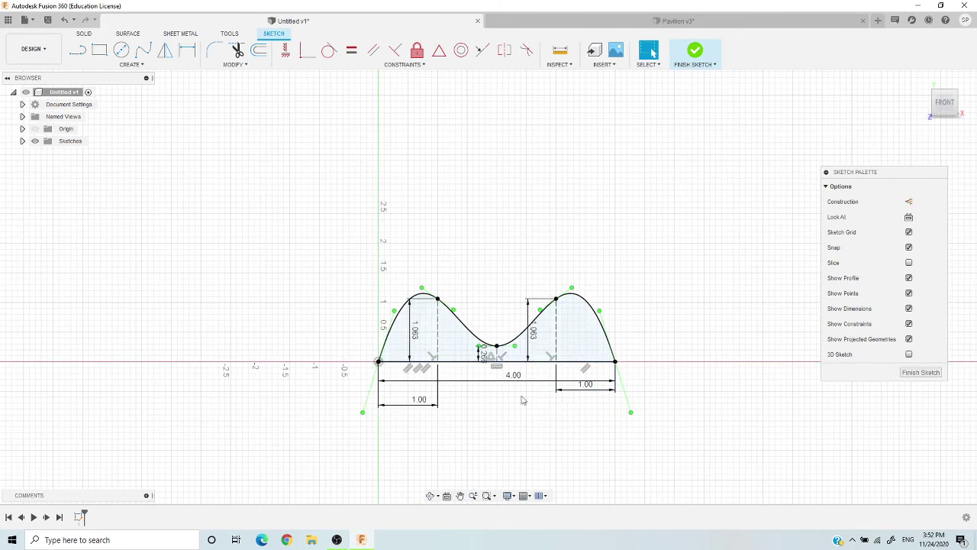
pyautogui.scroll(4, 523, 400)
pyautogui.scroll(-1, 533, 409)
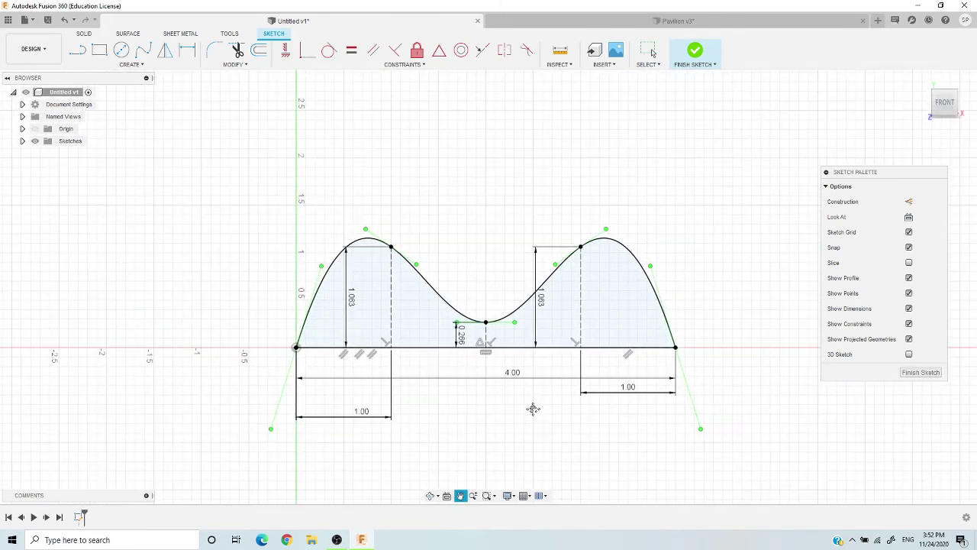
pyautogui.moveTo(533, 408); pyautogui.dragTo(533, 405, button='middle')
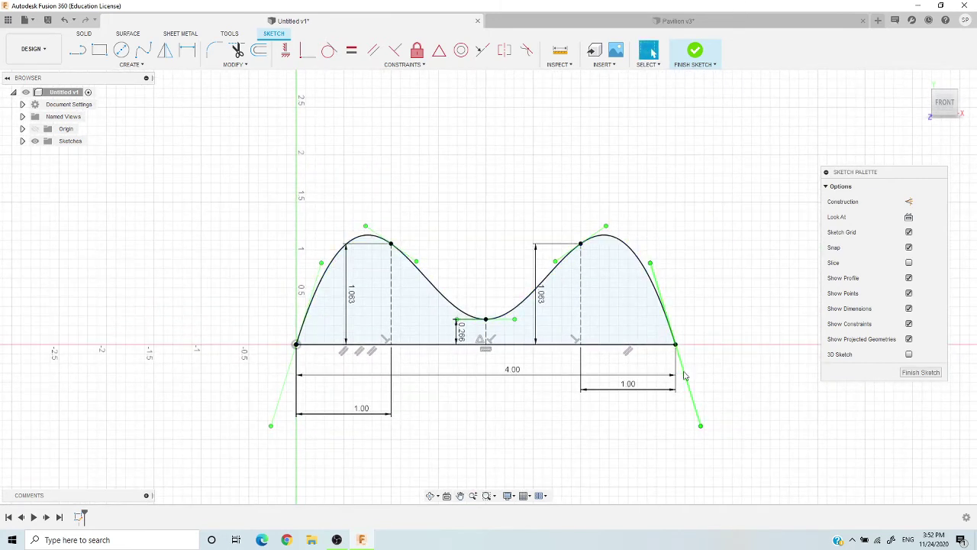
pyautogui.click(645, 257)
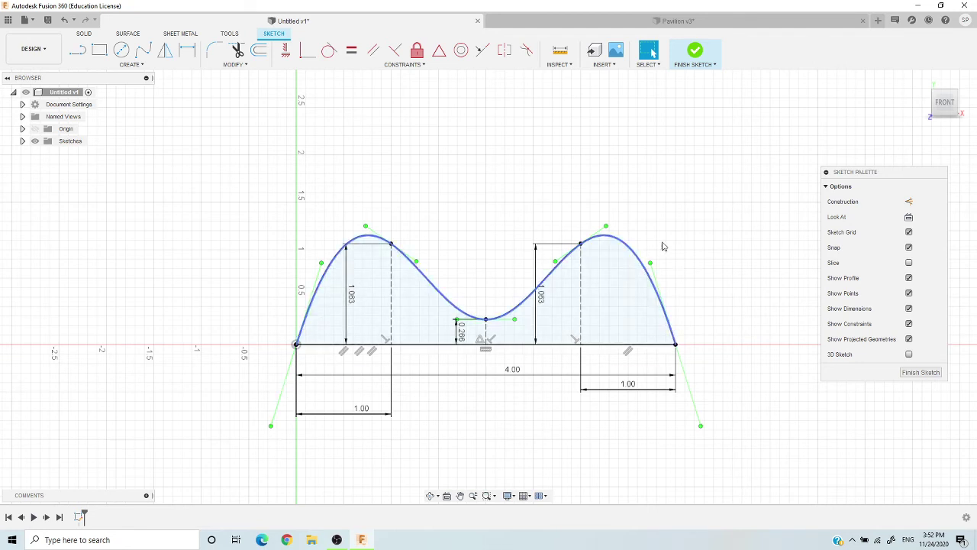
pyautogui.scroll(-2, 664, 244)
pyautogui.scroll(2, 718, 238)
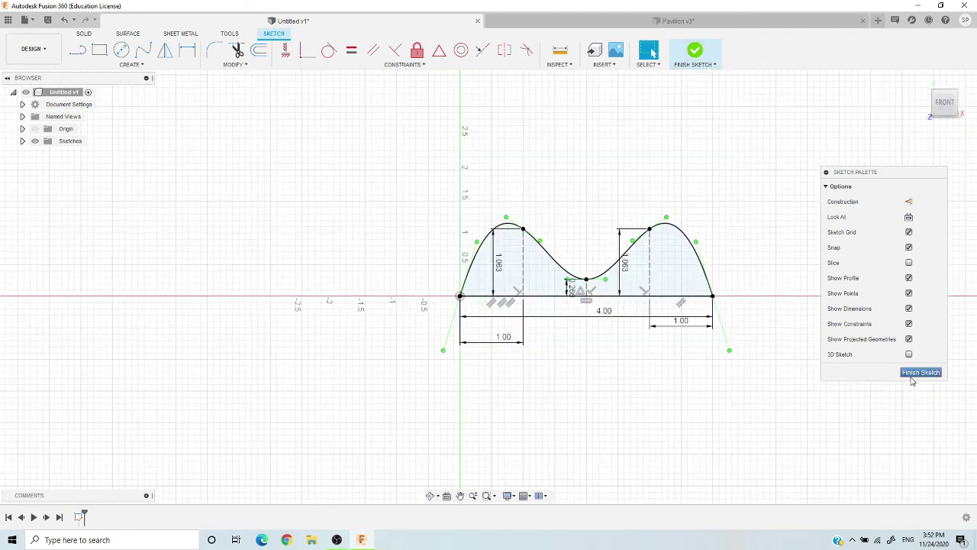
# Step: Reposition the sketch palette and toggle the display of sketch dimensions off and back on
pyautogui.moveTo(852, 174); pyautogui.dragTo(848, 147)
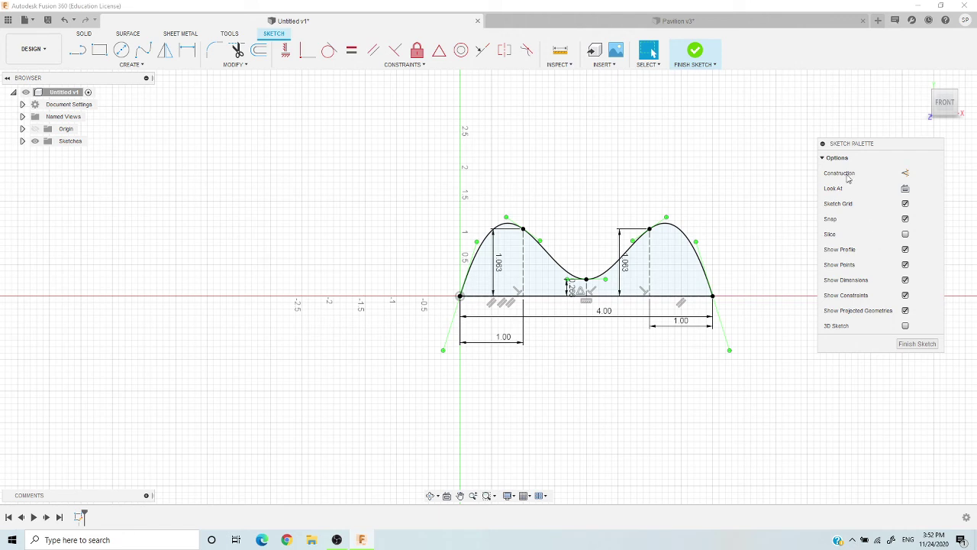
pyautogui.scroll(3, 694, 280)
pyautogui.scroll(-2, 770, 268)
pyautogui.moveTo(770, 268); pyautogui.dragTo(729, 280, button='middle')
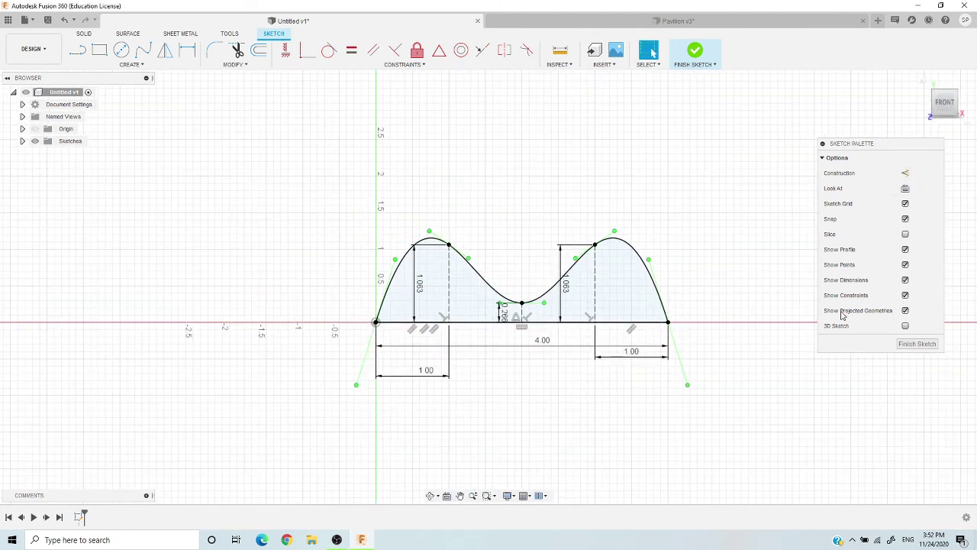
pyautogui.click(905, 280)
pyautogui.click(905, 280)
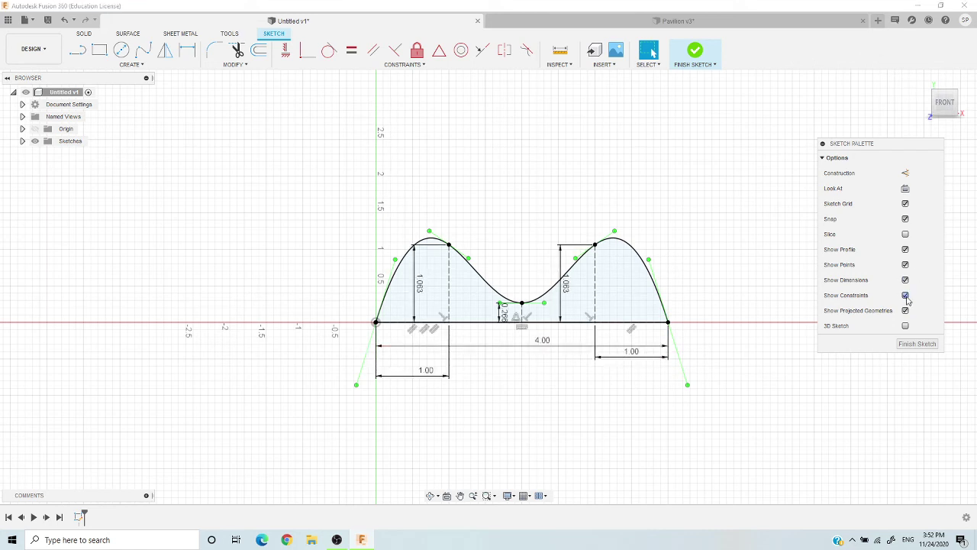
# Step: Finish the sketch and extrude the wavy bench profile 1.5 in to one side as a new body
pyautogui.click(695, 51)
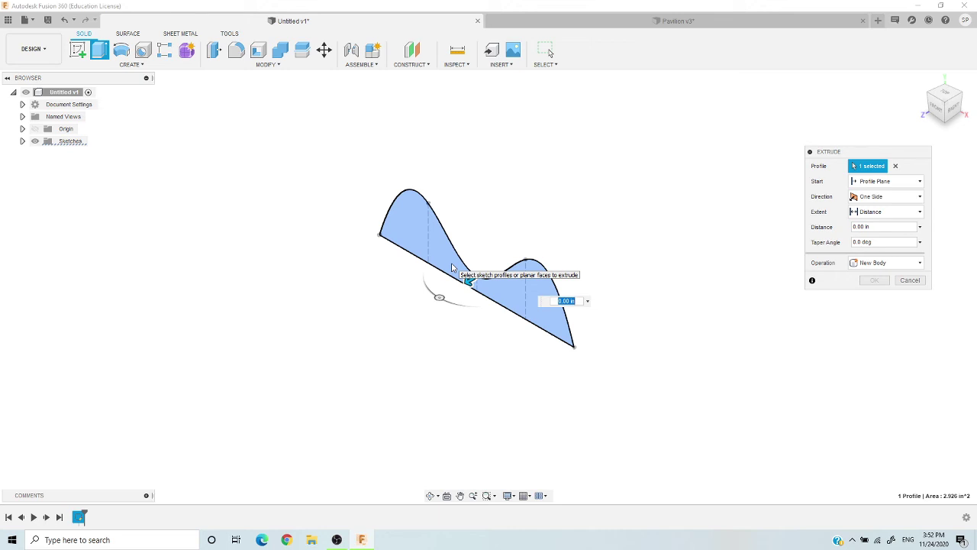
pyautogui.click(895, 166)
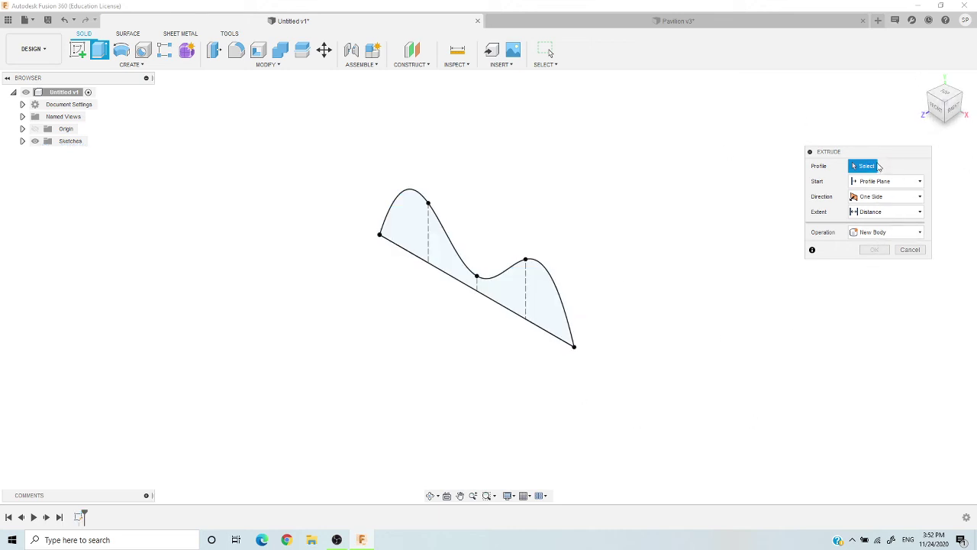
pyautogui.click(540, 290)
pyautogui.click(940, 92)
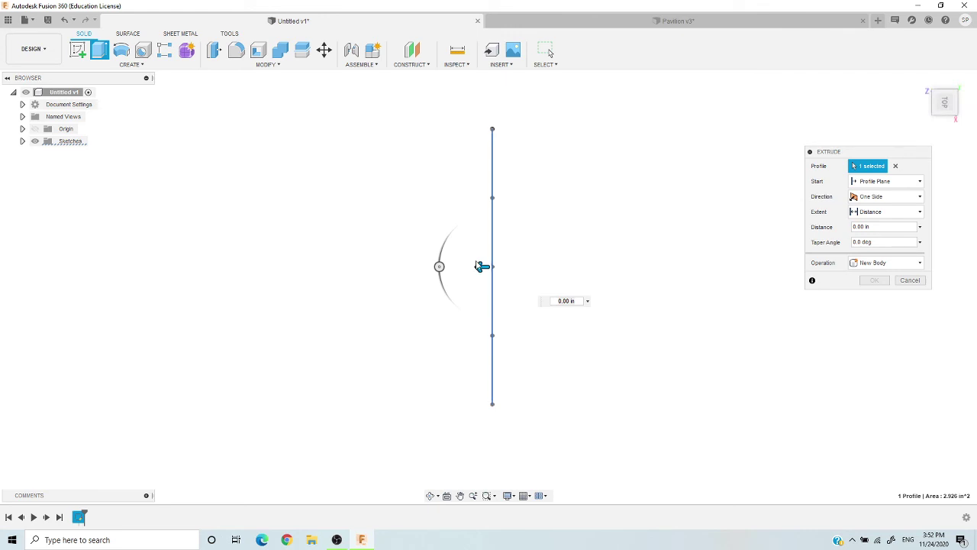
pyautogui.moveTo(477, 266); pyautogui.dragTo(373, 282)
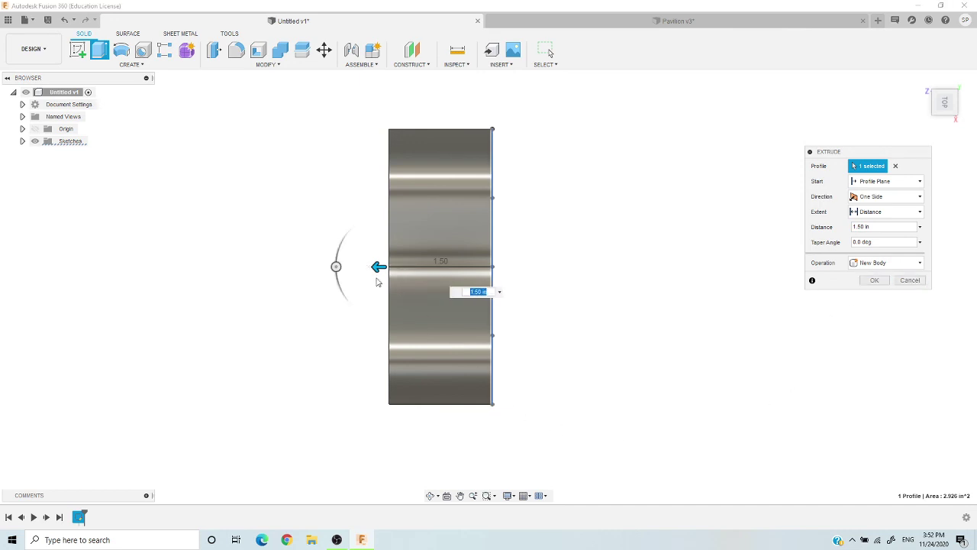
pyautogui.moveTo(377, 280)
pyautogui.mouseDown()
pyautogui.moveTo(375, 267)
pyautogui.moveTo(197, 265)
pyautogui.moveTo(390, 256)
pyautogui.moveTo(255, 266)
pyautogui.moveTo(378, 266)
pyautogui.mouseUp()
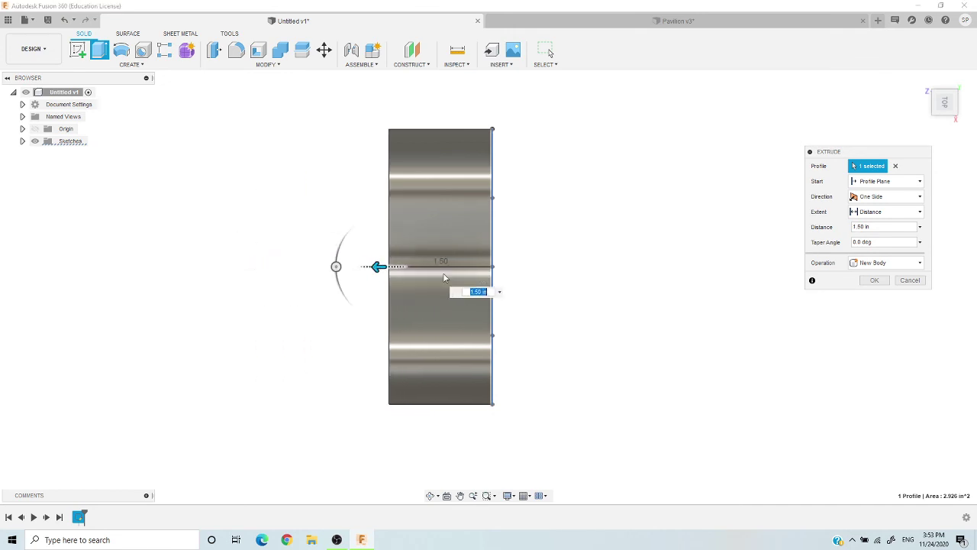
pyautogui.click(874, 280)
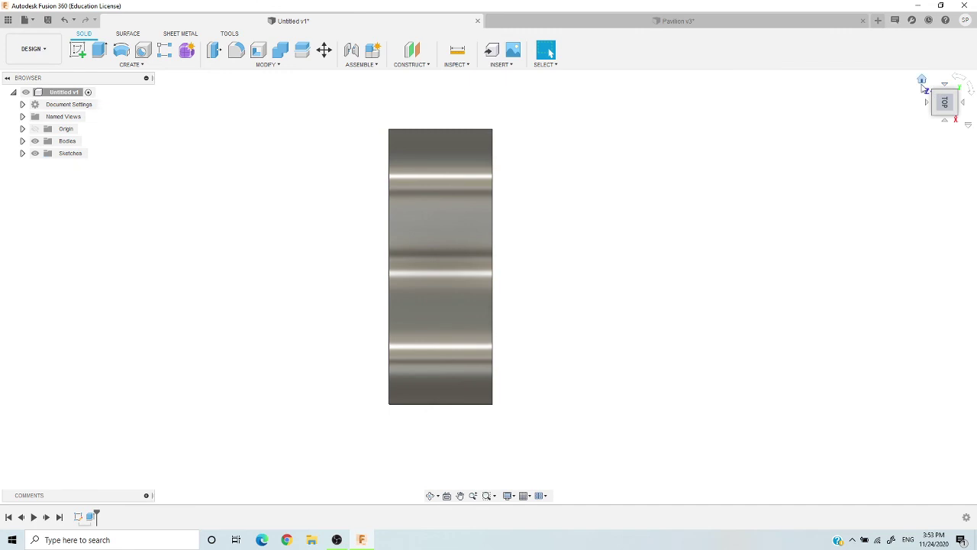
pyautogui.click(922, 80)
pyautogui.moveTo(622, 267); pyautogui.dragTo(591, 114, button='middle')
pyautogui.press('Escape')
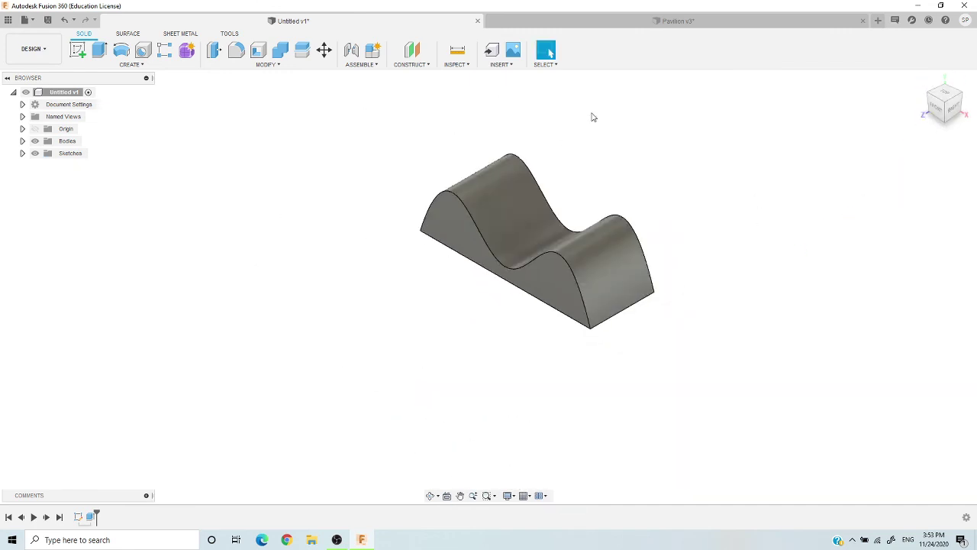
# Step: Examine the wavy bench in the Pavilion v3 design for comparison and return to the untitled bench design
pyautogui.click(664, 23)
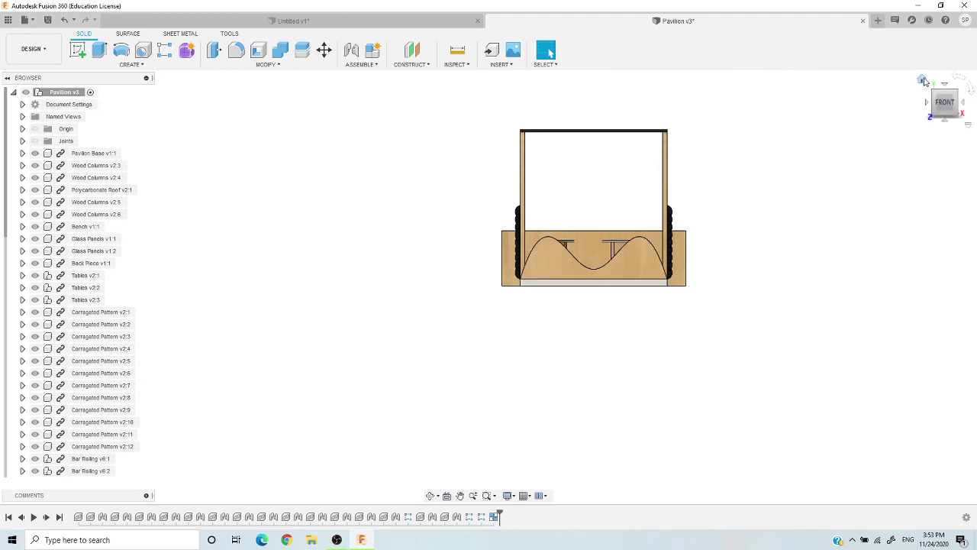
pyautogui.click(922, 81)
pyautogui.scroll(5, 384, 389)
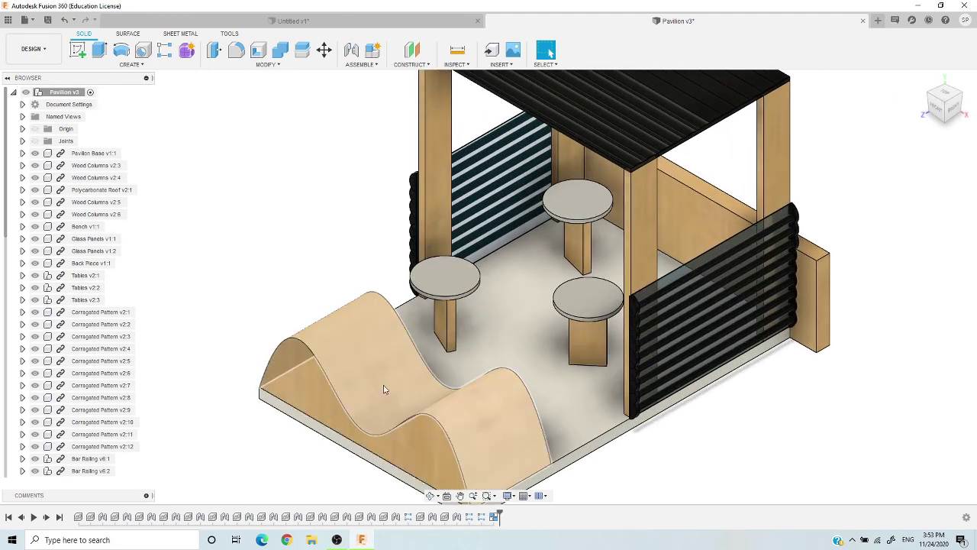
pyautogui.click(435, 21)
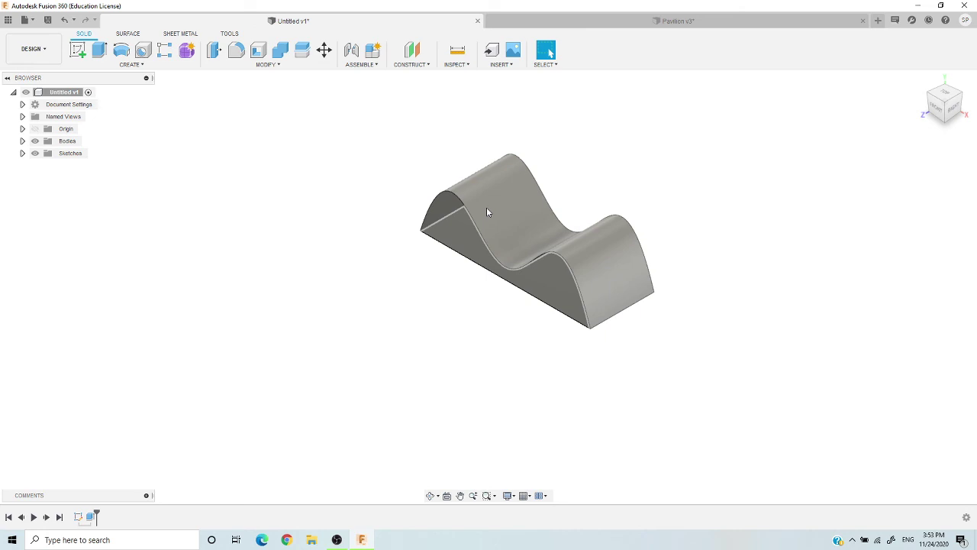
# Step: Apply the light wood physical material already used in this design to the whole bench, and browse the library's wood materials
pyautogui.rightClick(59, 93)
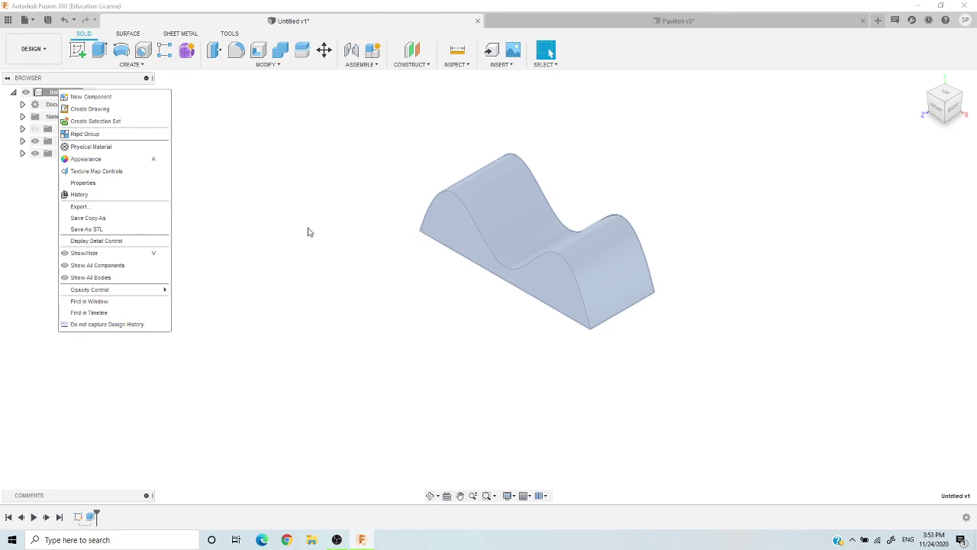
pyautogui.click(119, 155)
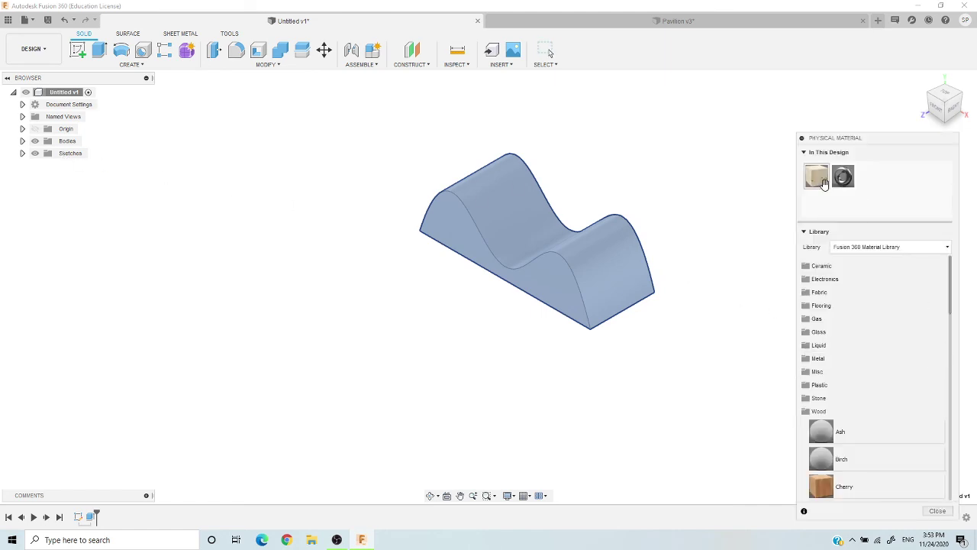
pyautogui.moveTo(819, 180); pyautogui.dragTo(597, 263)
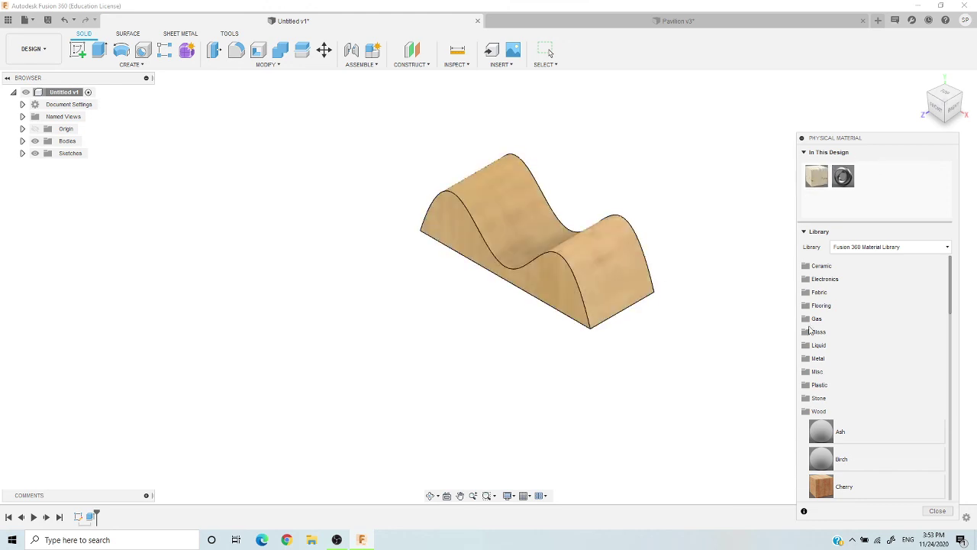
pyautogui.scroll(-2, 855, 300)
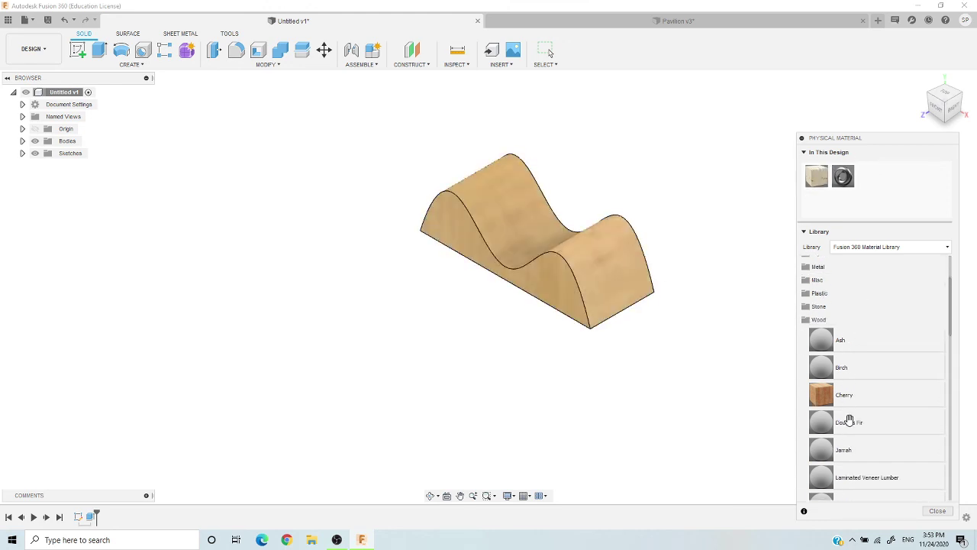
pyautogui.moveTo(851, 419); pyautogui.dragTo(531, 264)
pyautogui.click(937, 510)
# Step: Look through the appearance library categories and the body or face application options for the bench
pyautogui.rightClick(59, 94)
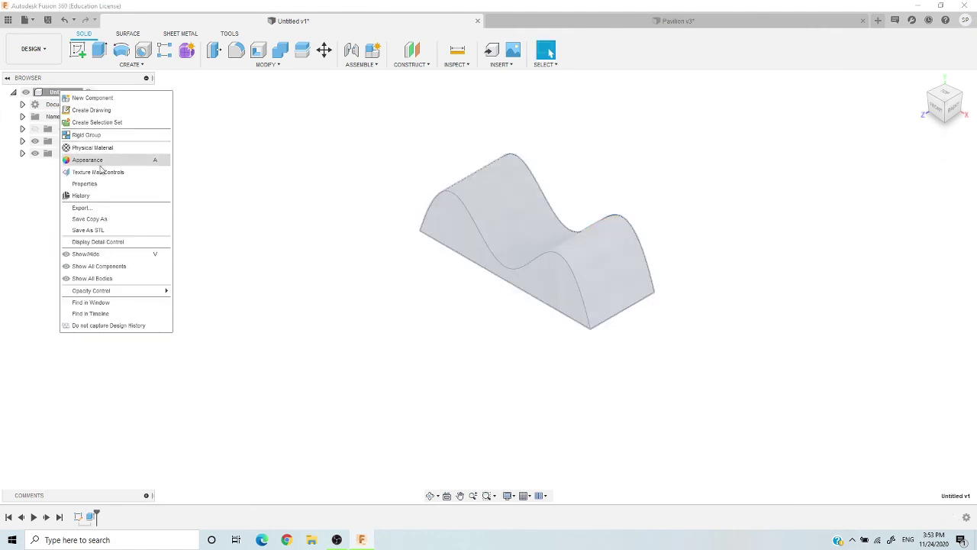
pyautogui.click(416, 211)
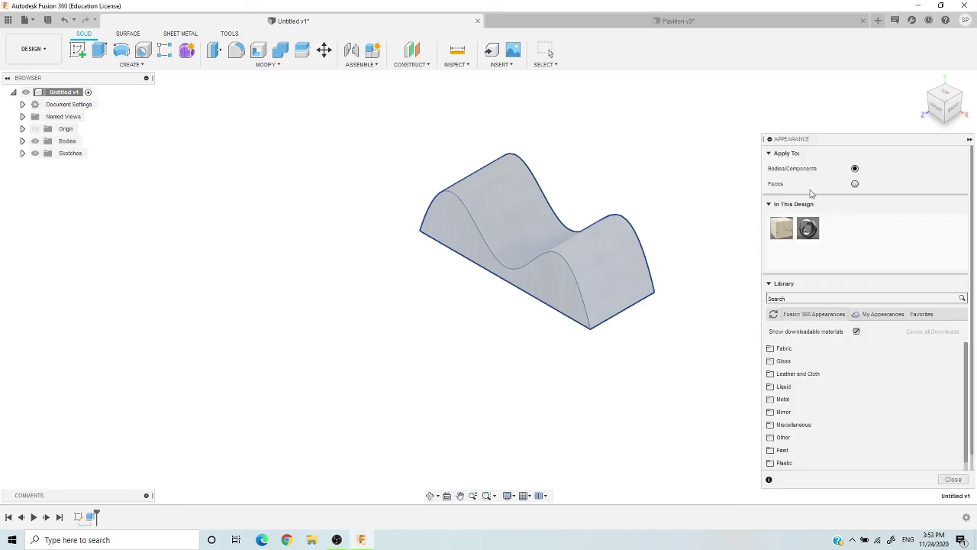
pyautogui.scroll(-2, 794, 355)
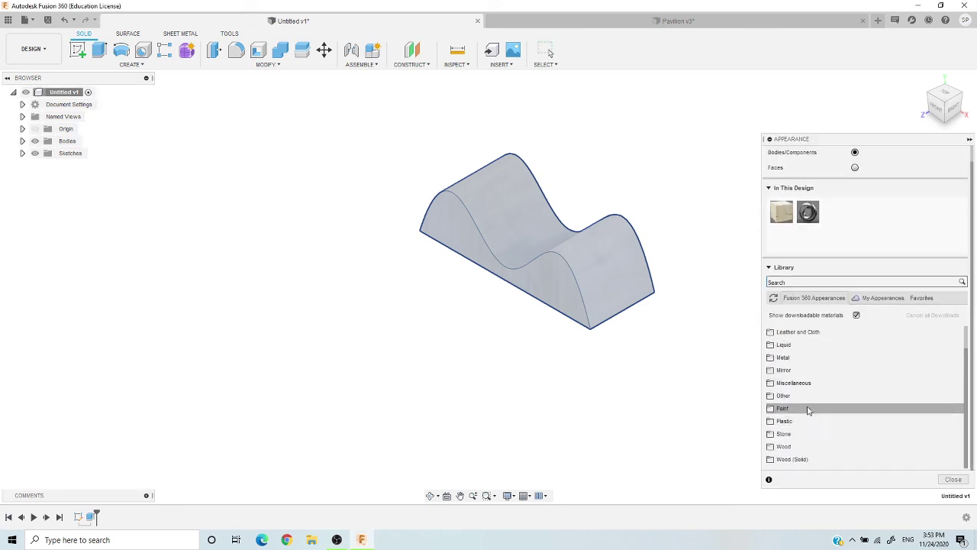
pyautogui.scroll(2, 811, 404)
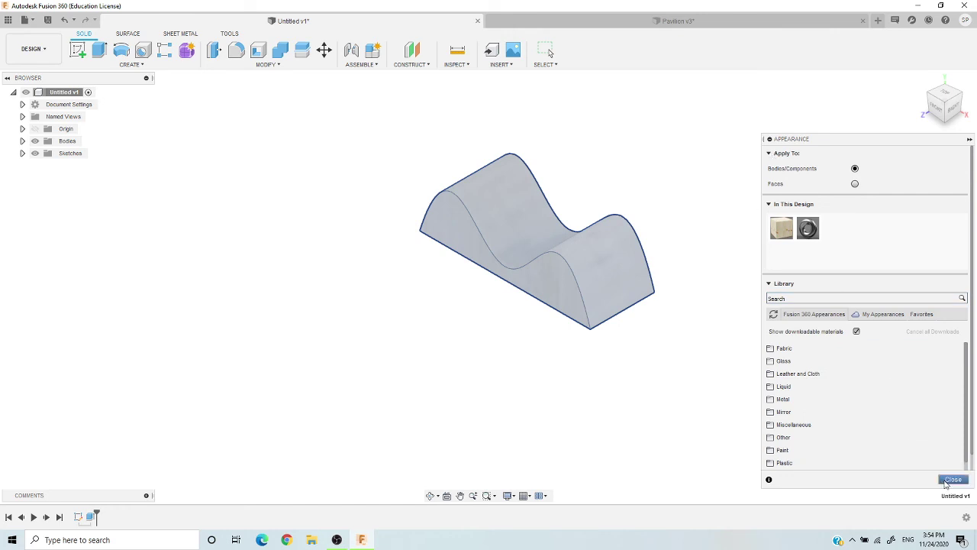
pyautogui.click(953, 479)
pyautogui.scroll(1, 664, 221)
pyautogui.moveTo(698, 267); pyautogui.dragTo(730, 306, button='middle')
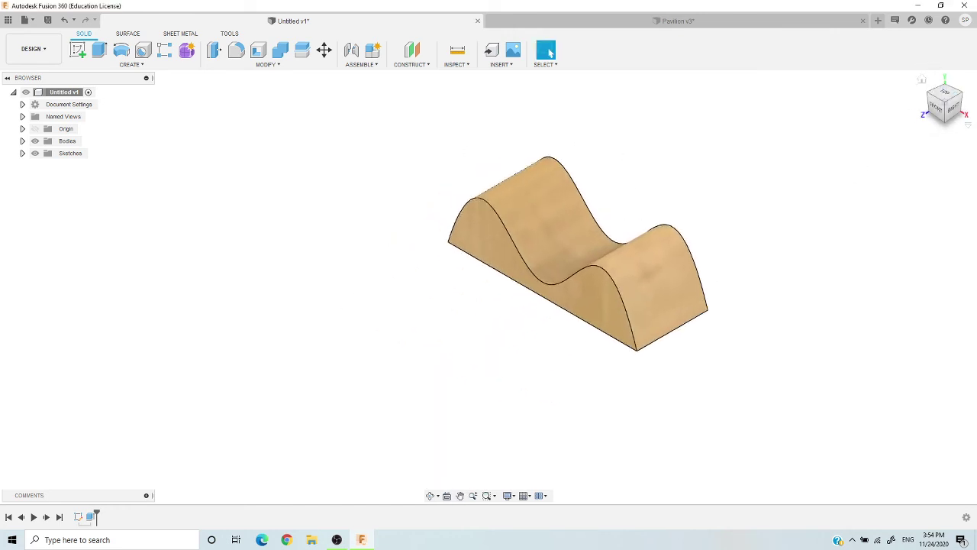